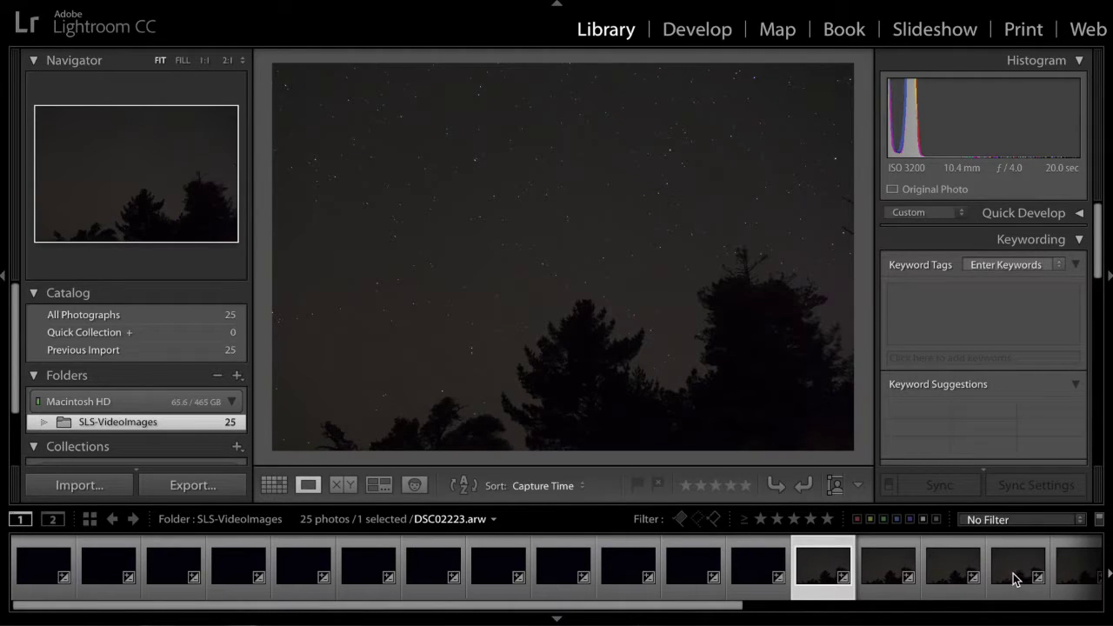
# Open the first star exposure, DSC02223.arw, for developing and set its white balance to Custom
pyautogui.moveTo(547, 609); pyautogui.dragTo(904, 609)
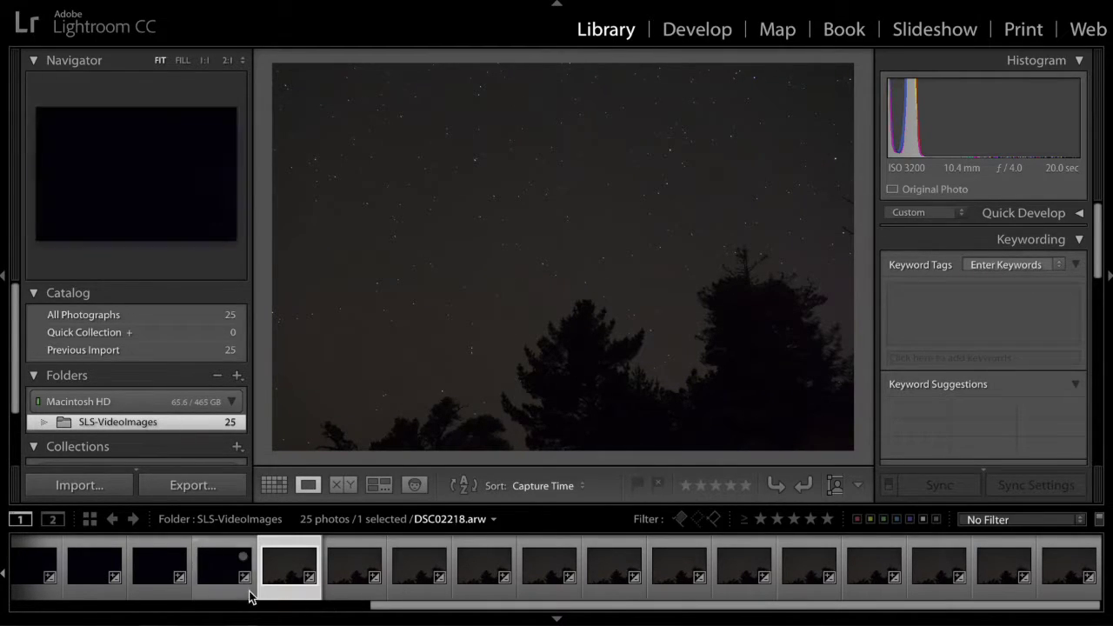
pyautogui.hscroll(-8, 263, 589)
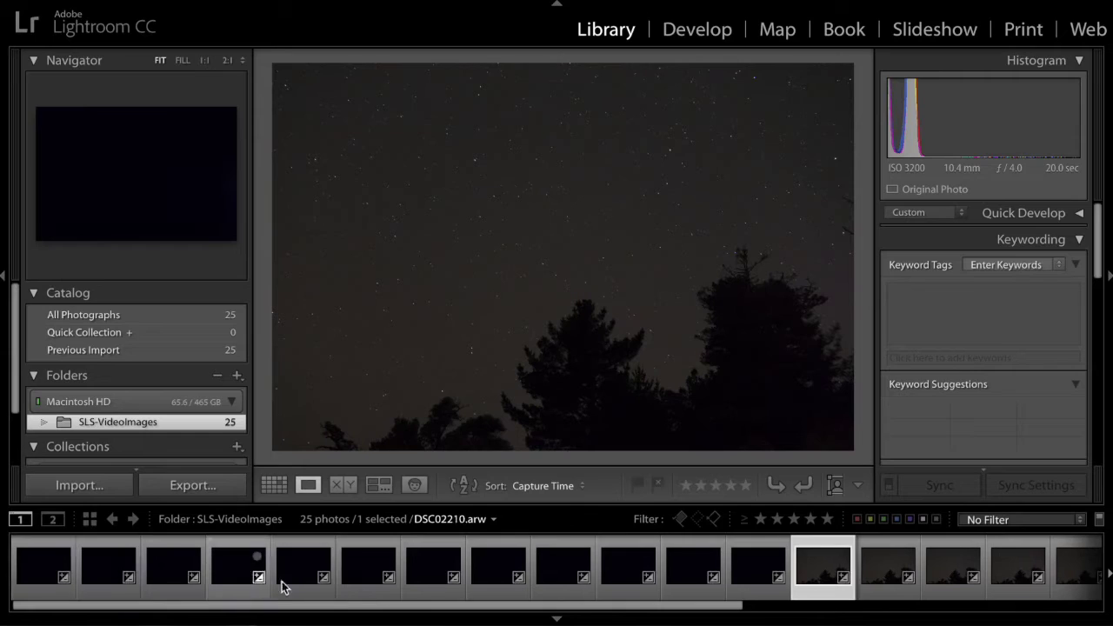
pyautogui.click(743, 571)
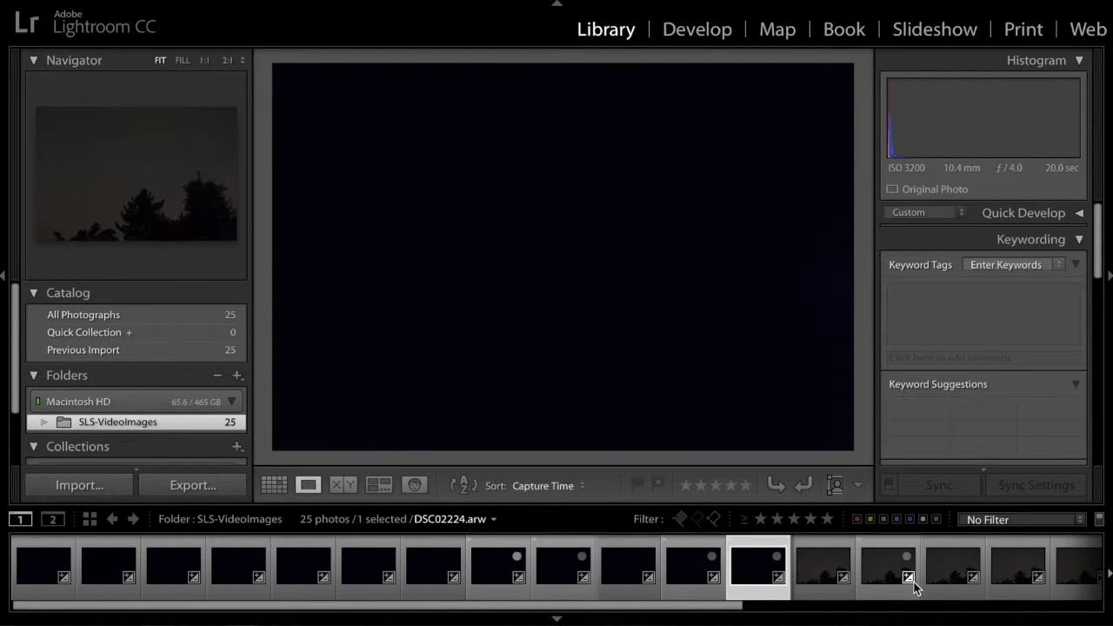
pyautogui.click(808, 574)
pyautogui.click(684, 31)
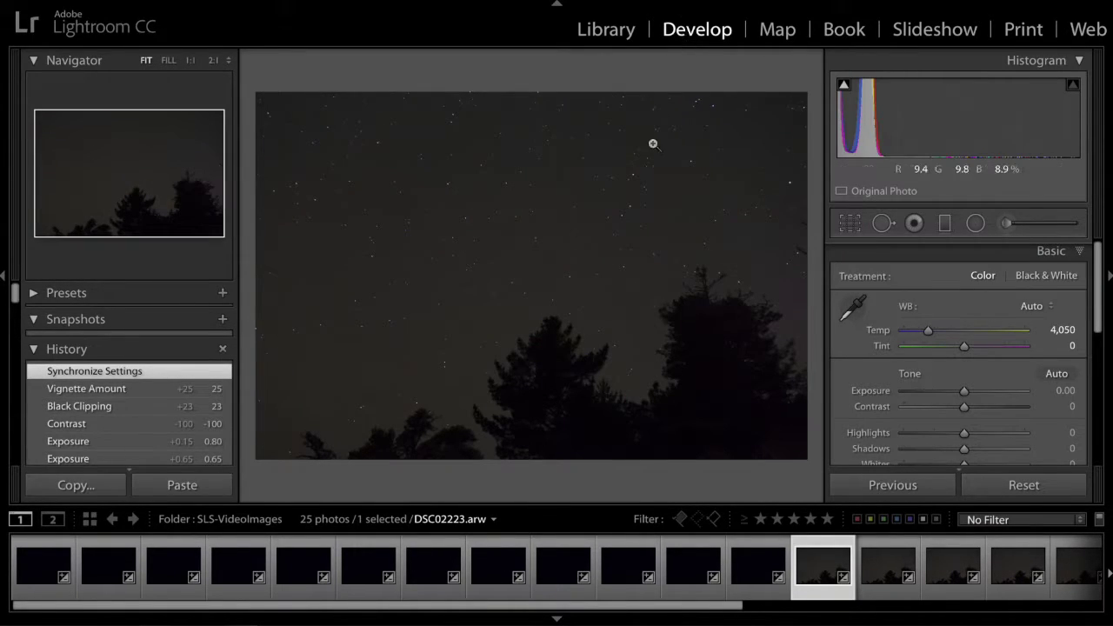
pyautogui.click(1029, 308)
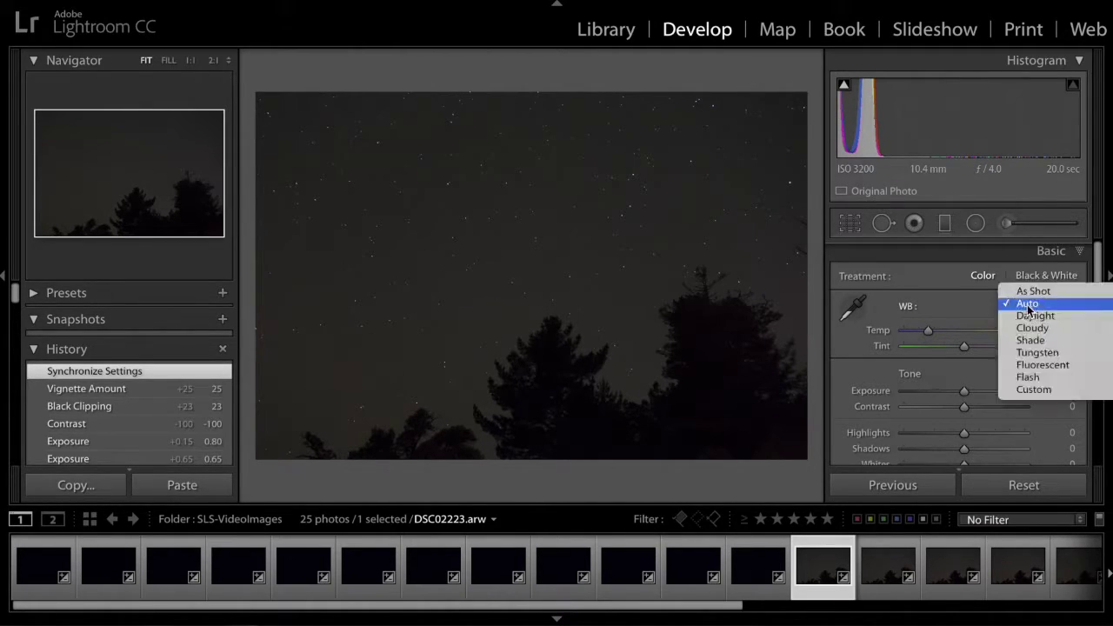
pyautogui.click(1035, 388)
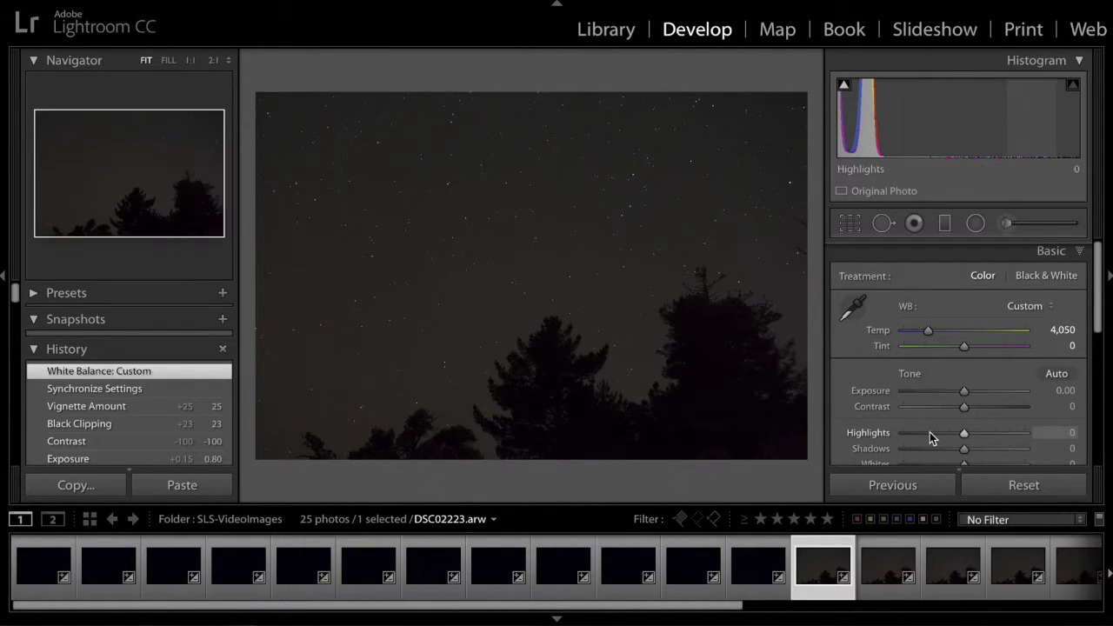
# Set the star photo's exposure to +0.70 and its contrast to -100
pyautogui.scroll(-2, 930, 433)
pyautogui.scroll(-1, 929, 439)
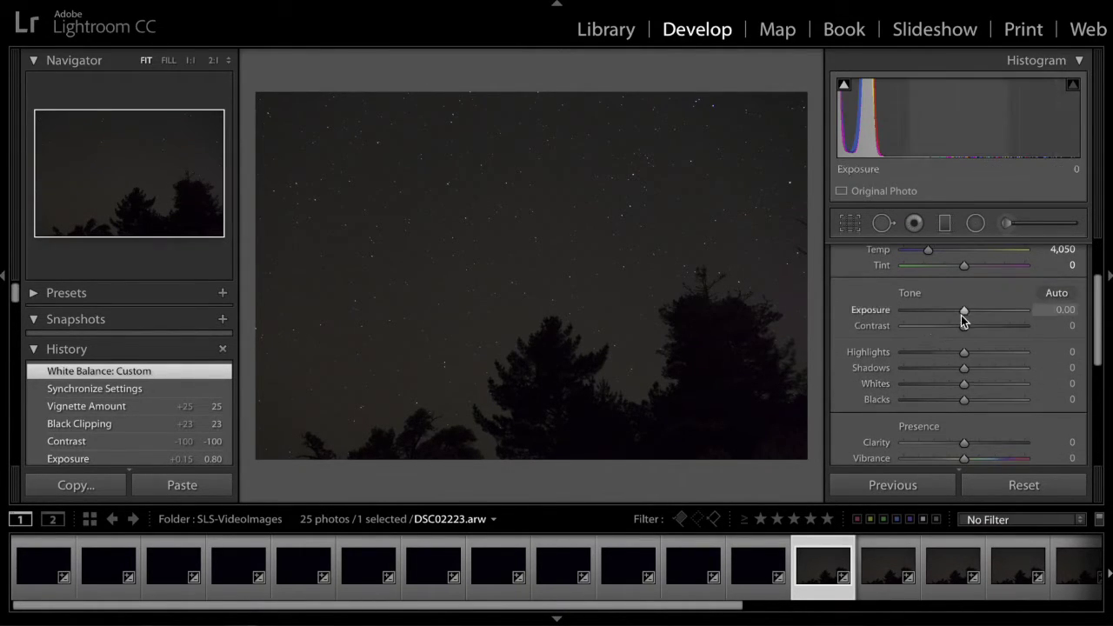
pyautogui.moveTo(963, 312); pyautogui.dragTo(973, 310)
pyautogui.scroll(1, 973, 309)
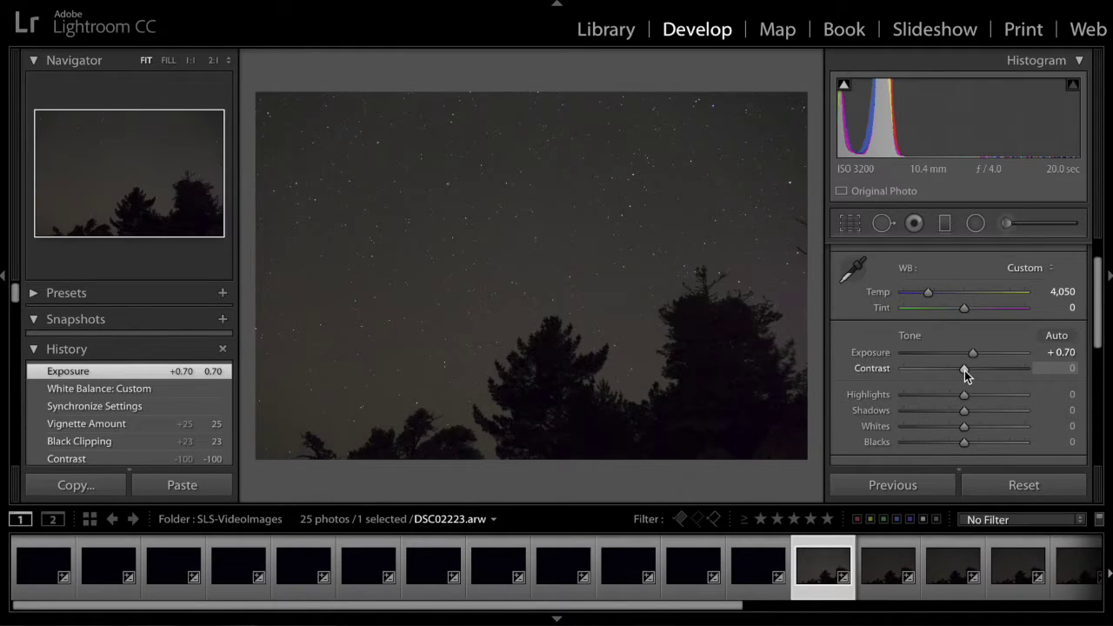
pyautogui.moveTo(964, 370); pyautogui.dragTo(886, 374)
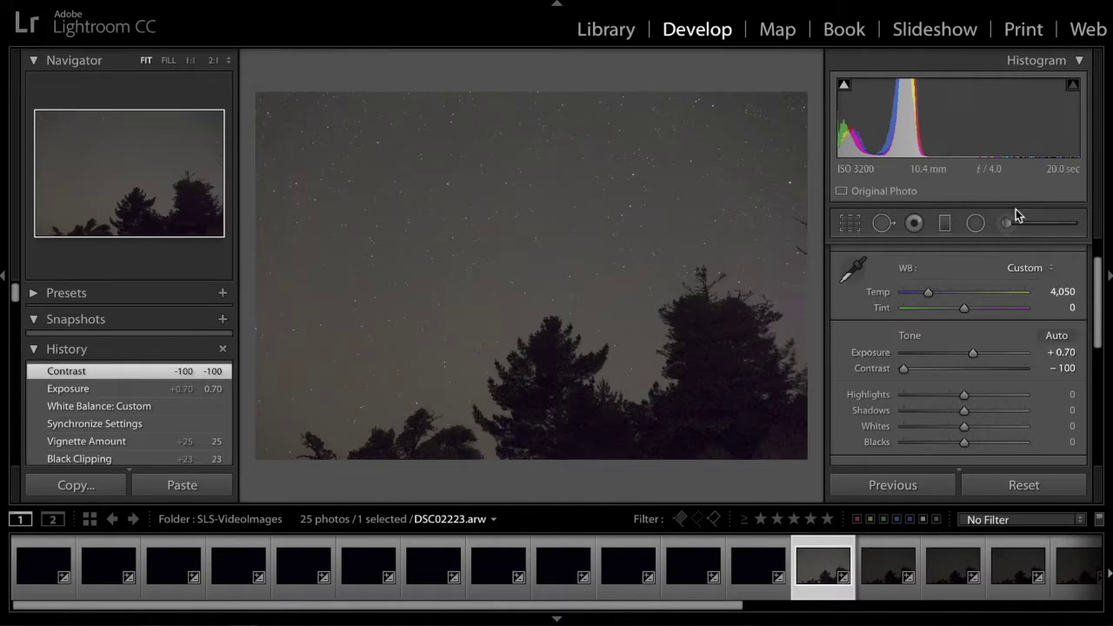
# Raise the star photo's blacks to +24
pyautogui.scroll(-2, 983, 308)
pyautogui.scroll(-2, 984, 308)
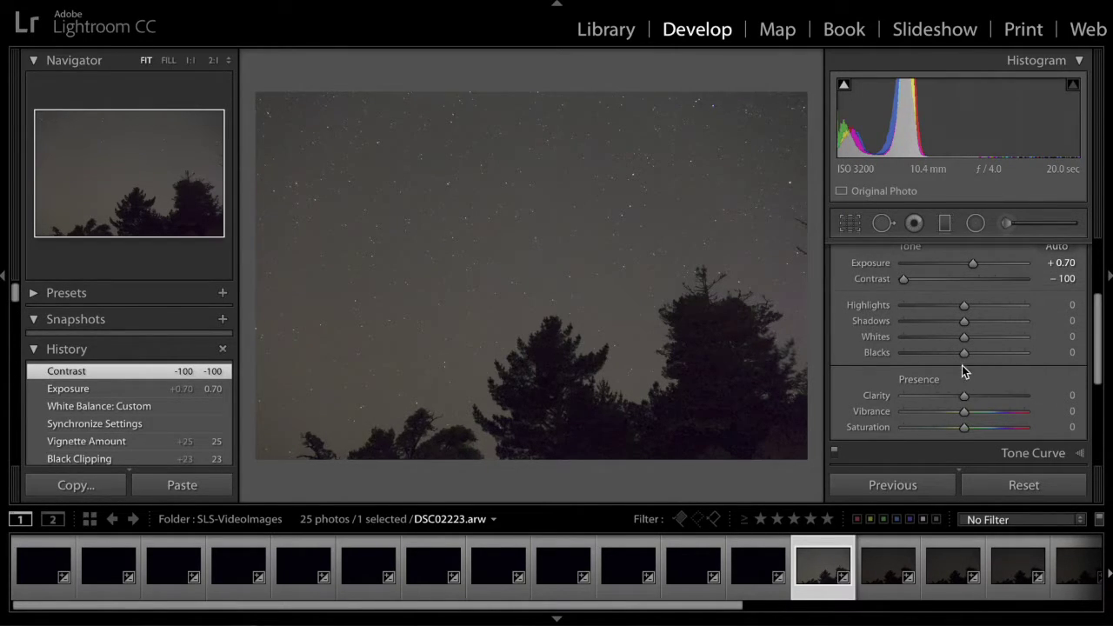
pyautogui.moveTo(963, 354); pyautogui.dragTo(980, 355)
pyautogui.scroll(3, 980, 356)
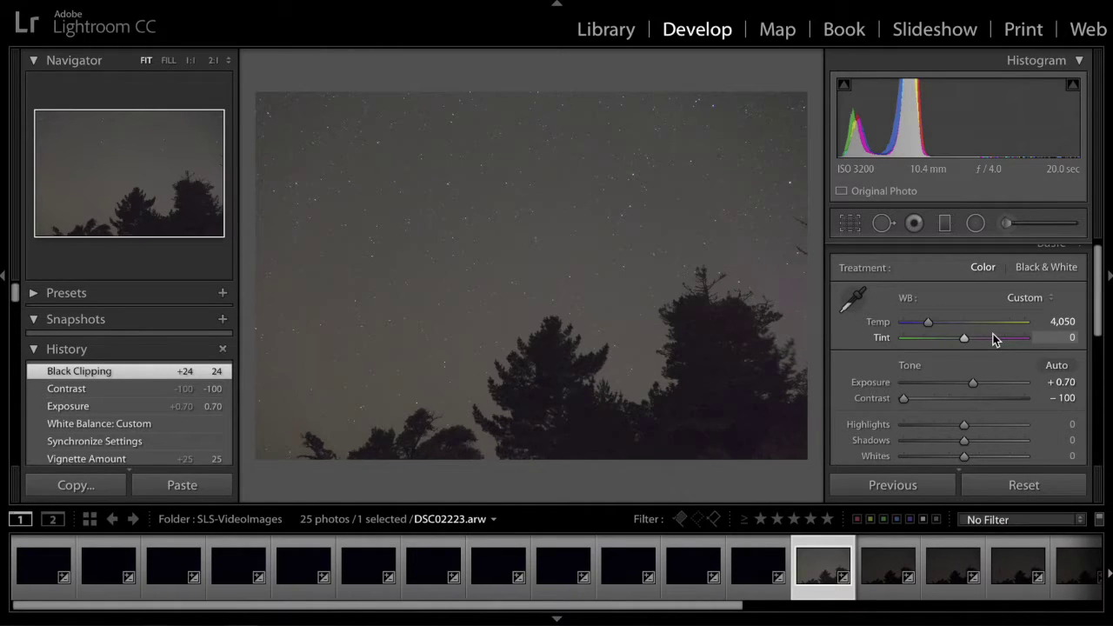
pyautogui.scroll(-3, 994, 339)
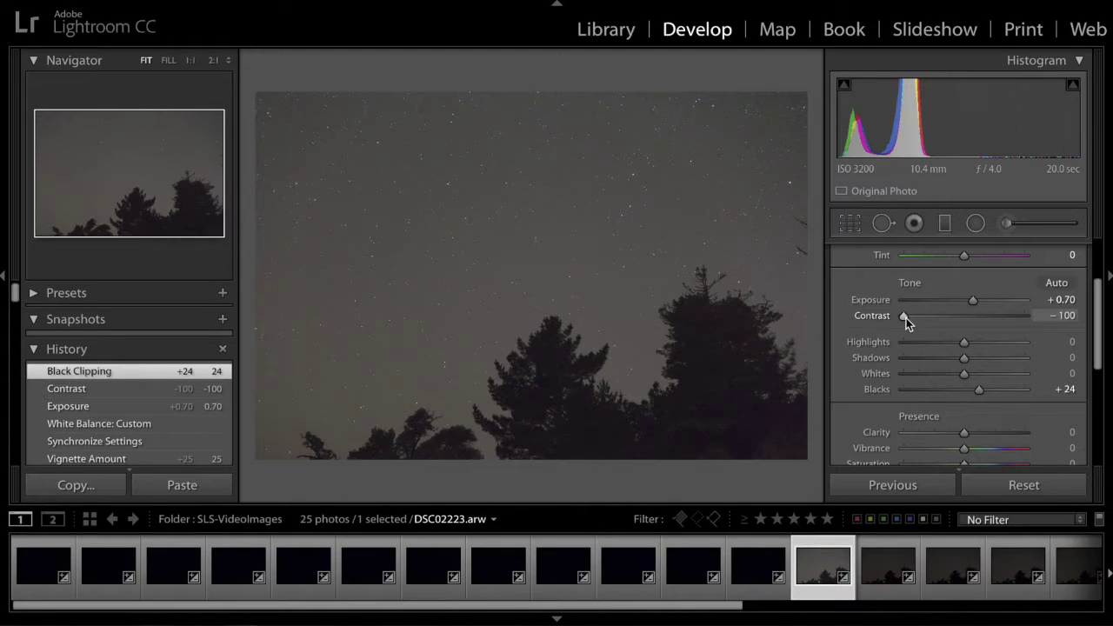
pyautogui.scroll(-1, 943, 327)
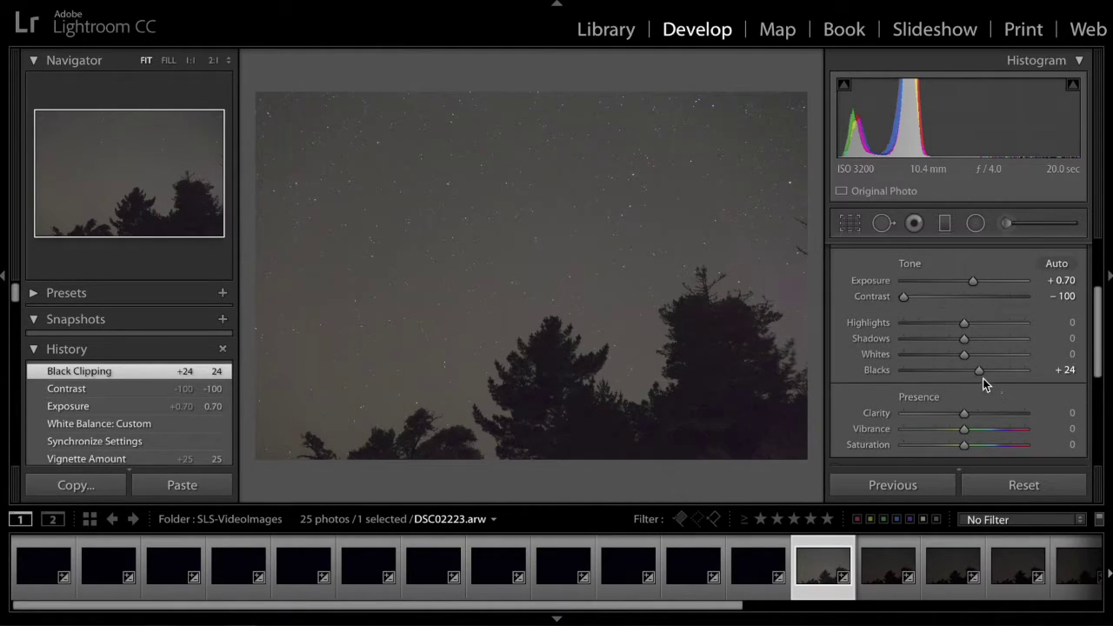
# Enable chromatic aberration removal in the star photo's lens corrections
pyautogui.moveTo(1098, 369); pyautogui.dragTo(1090, 445)
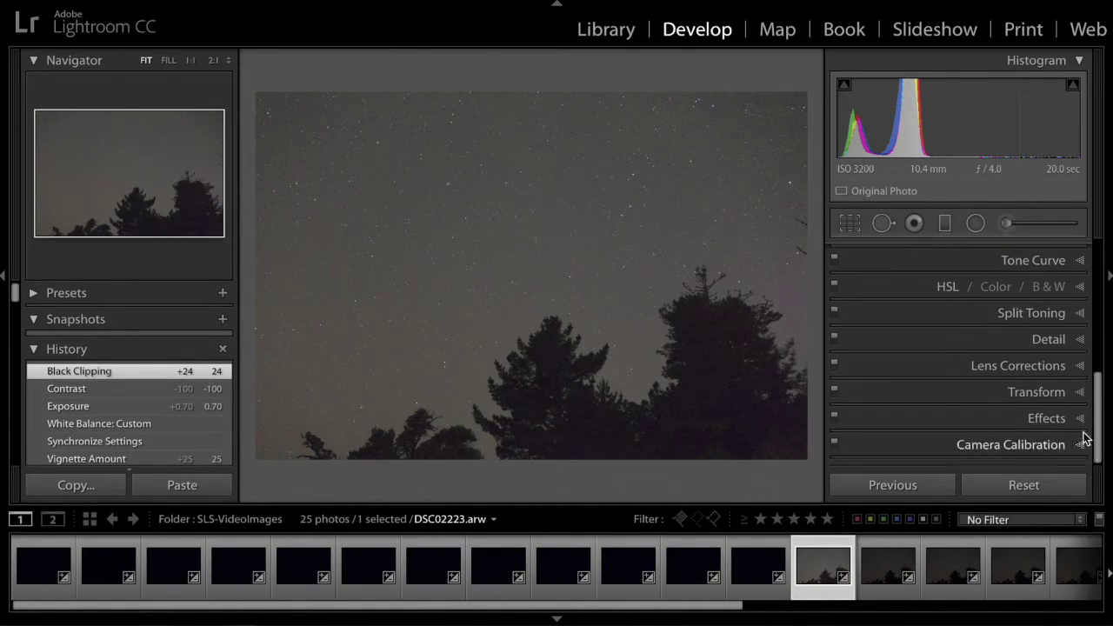
pyautogui.click(1039, 365)
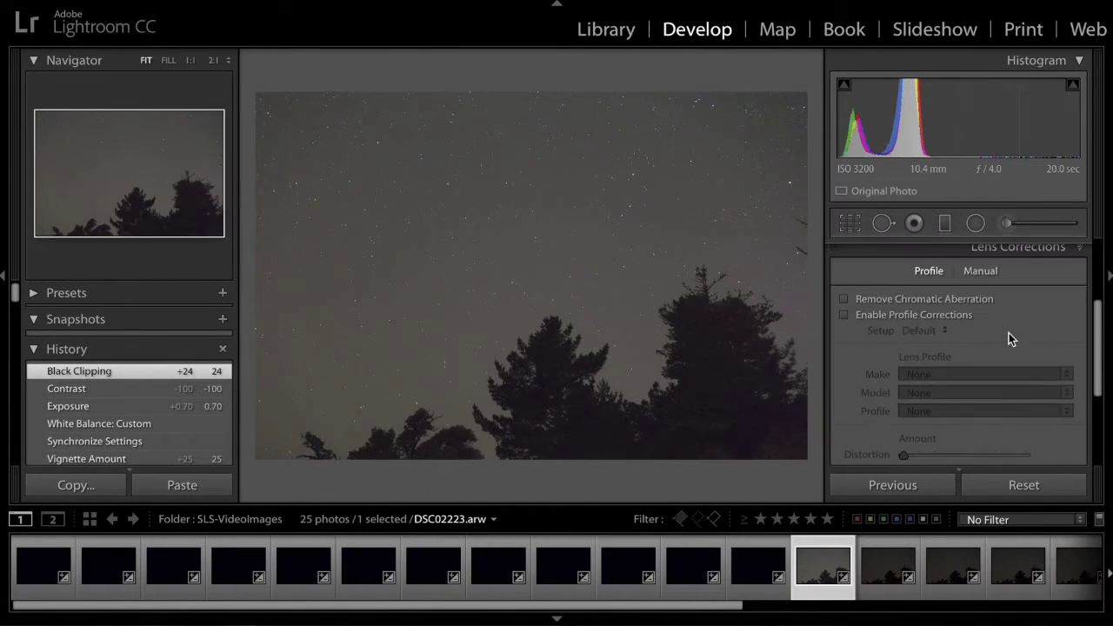
pyautogui.click(844, 298)
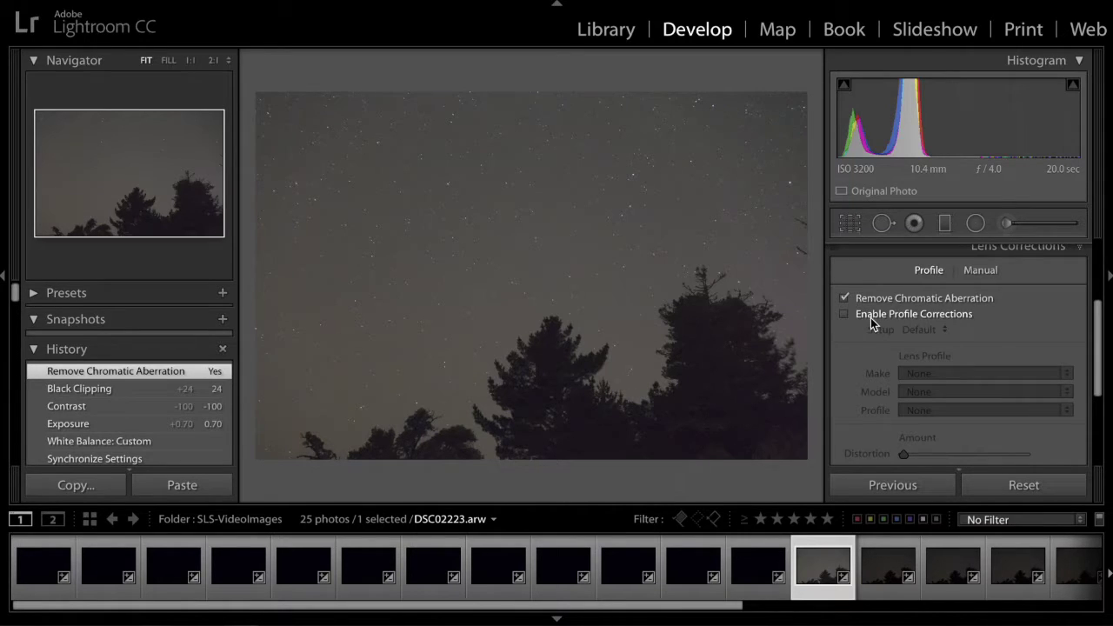
# Set the manual lens vignetting amount to +21 on the star photo
pyautogui.click(981, 271)
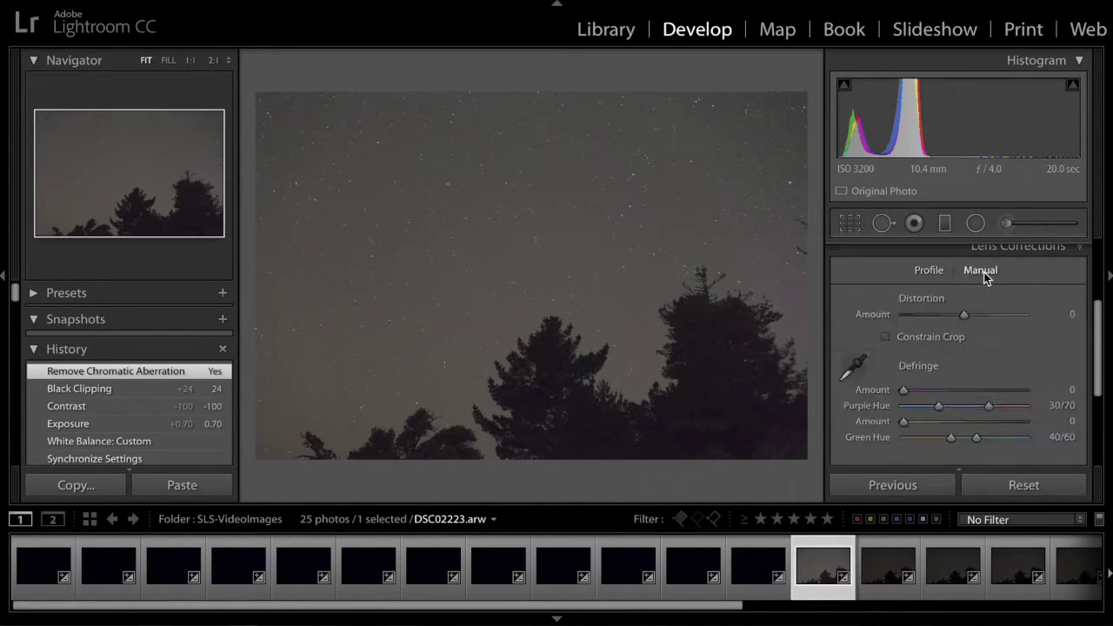
pyautogui.scroll(-3, 1006, 392)
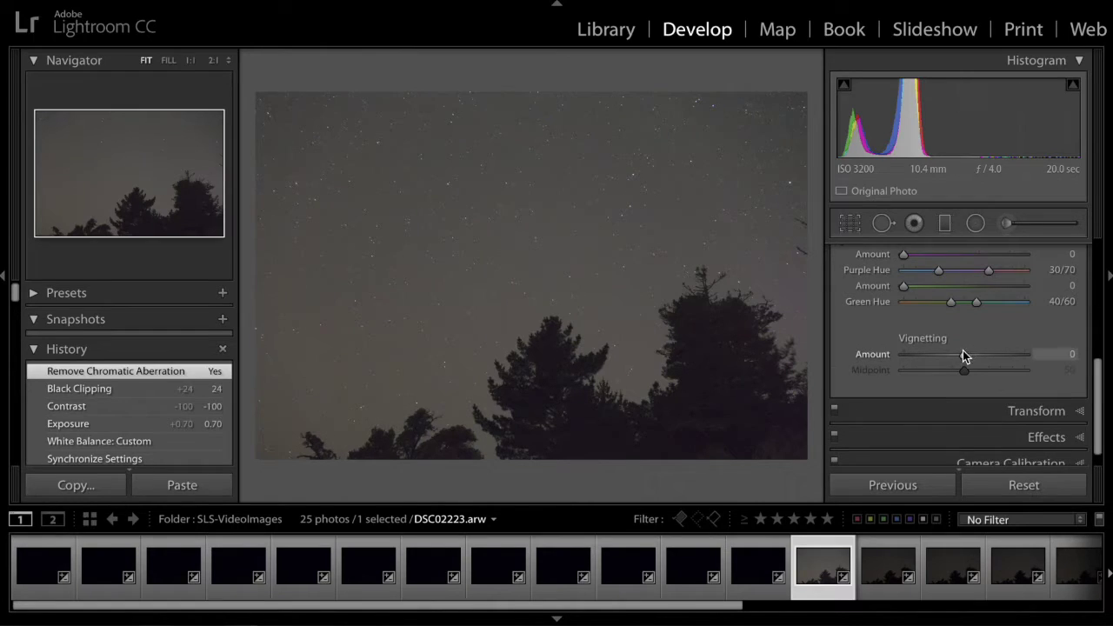
pyautogui.moveTo(964, 354); pyautogui.dragTo(977, 362)
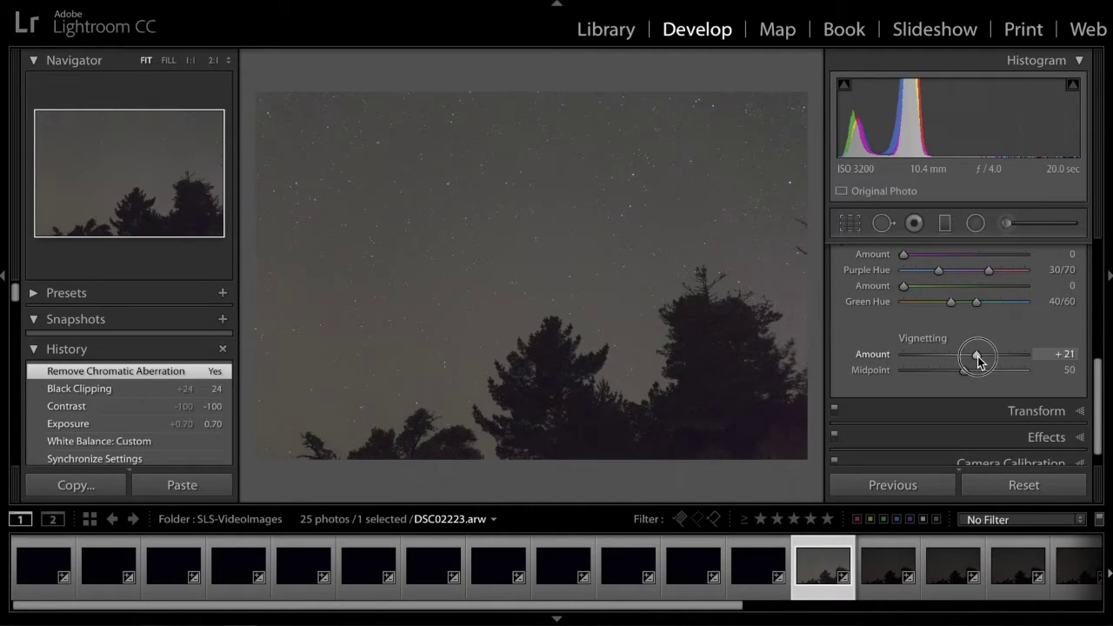
pyautogui.moveTo(977, 362); pyautogui.dragTo(977, 358)
# Synchronize white balance, basic tone, chromatic aberration and lens vignetting from DSC02223.arw to all the star exposures after it
pyautogui.moveTo(1101, 426); pyautogui.dragTo(1101, 289)
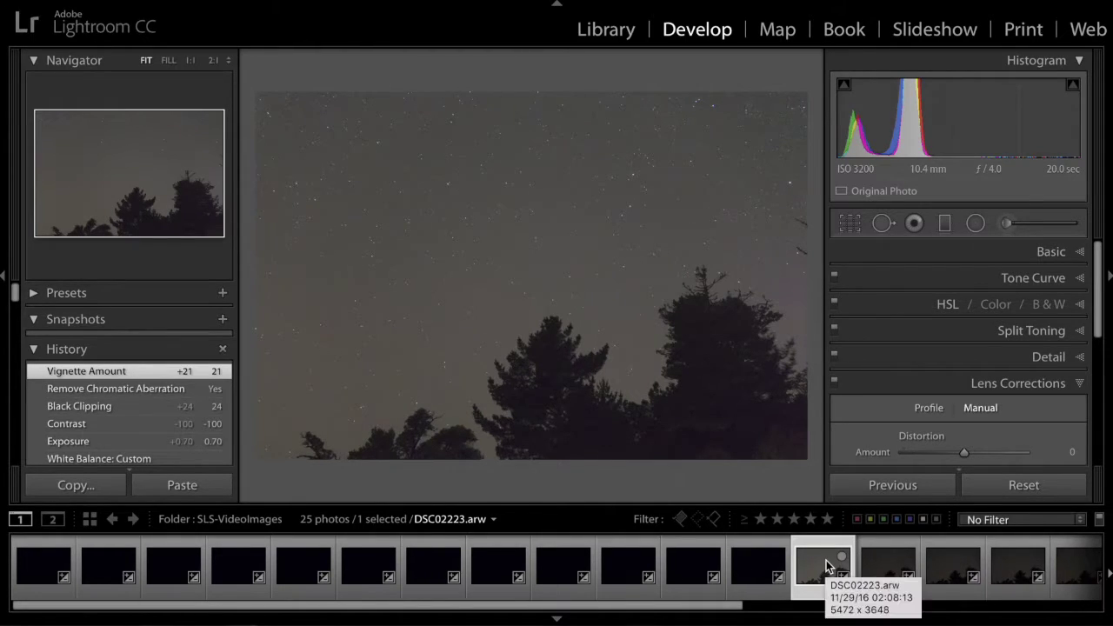
pyautogui.scroll(-3, 826, 565)
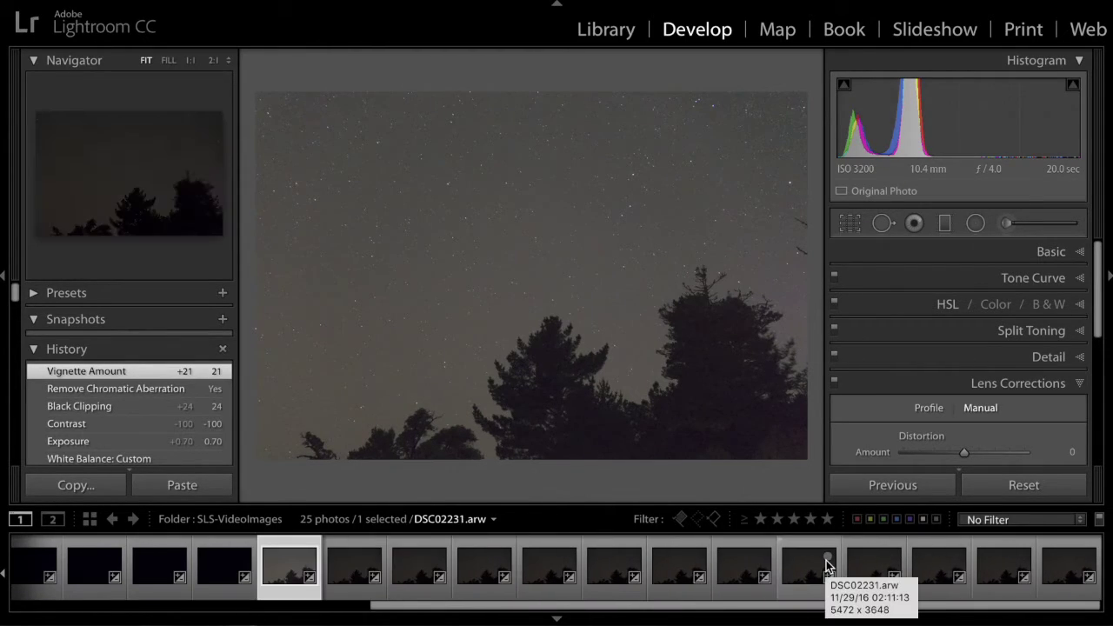
pyautogui.keyDown('shift'); pyautogui.click(1063, 580); pyautogui.keyUp('shift')
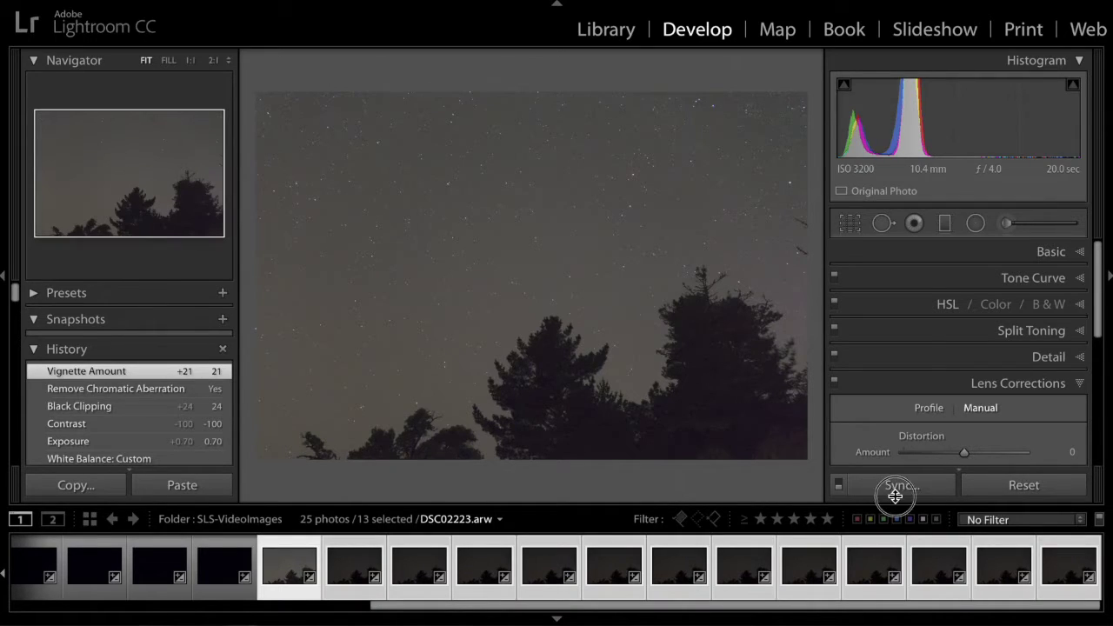
pyautogui.click(898, 487)
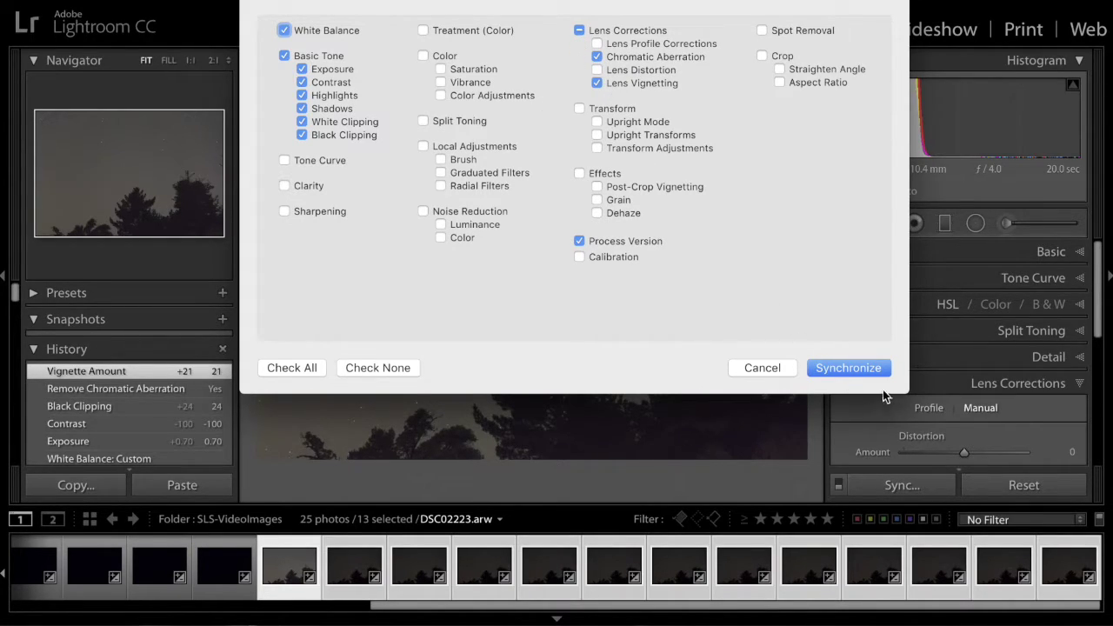
pyautogui.click(849, 368)
# Synchronize the same develop settings from DSC02223.arw to all the dark frames before it
pyautogui.hscroll(-5, 397, 575)
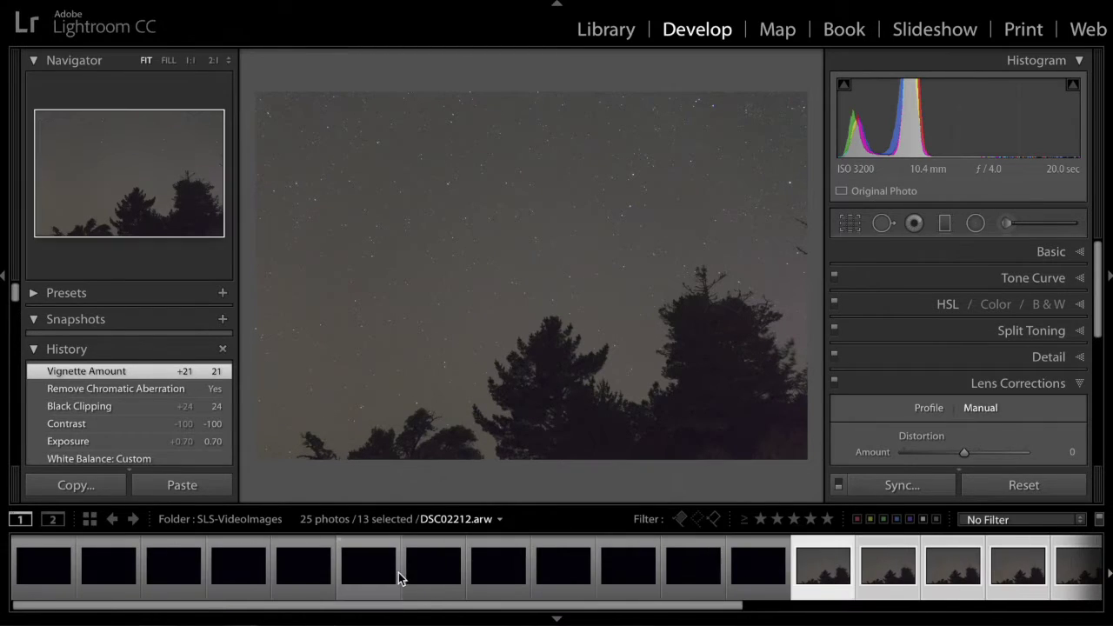
pyautogui.click(40, 566)
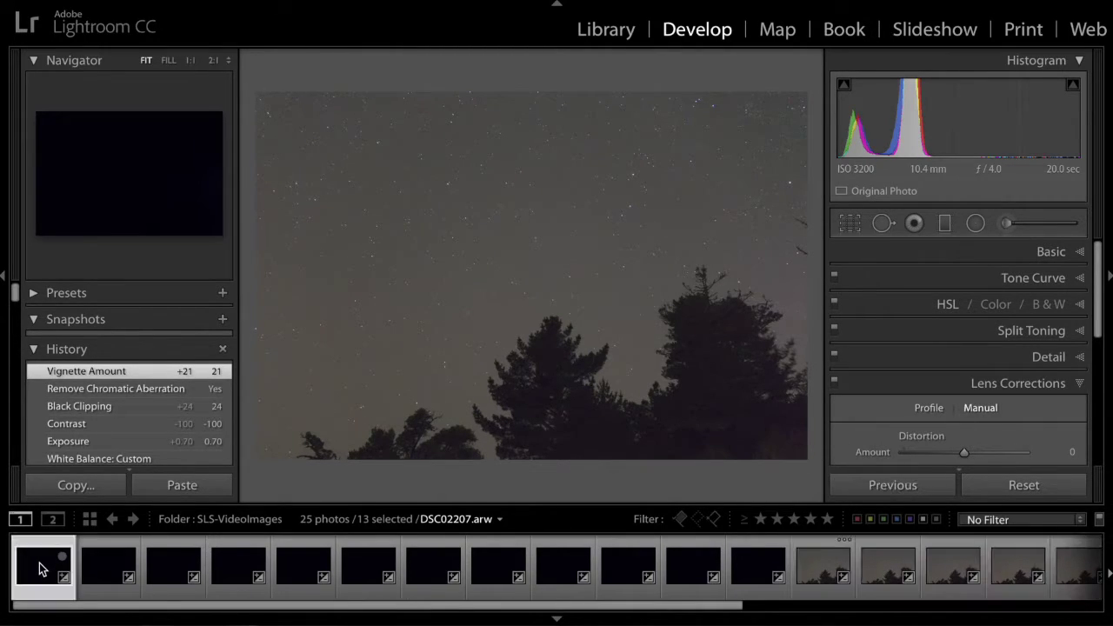
pyautogui.click(826, 574)
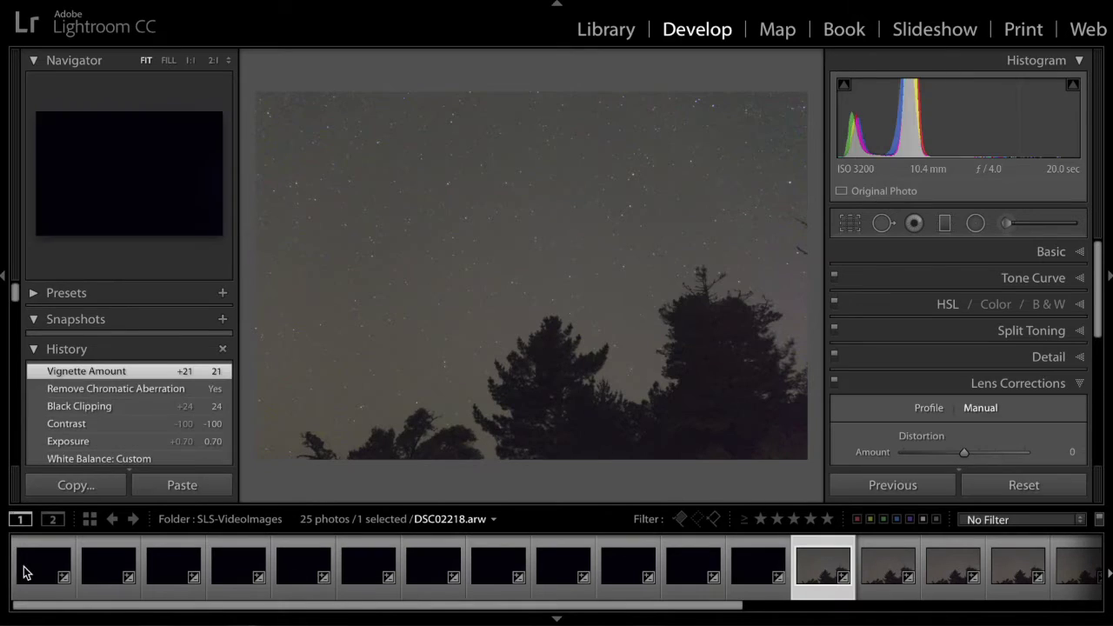
pyautogui.keyDown('shift'); pyautogui.click(26, 572); pyautogui.keyUp('shift')
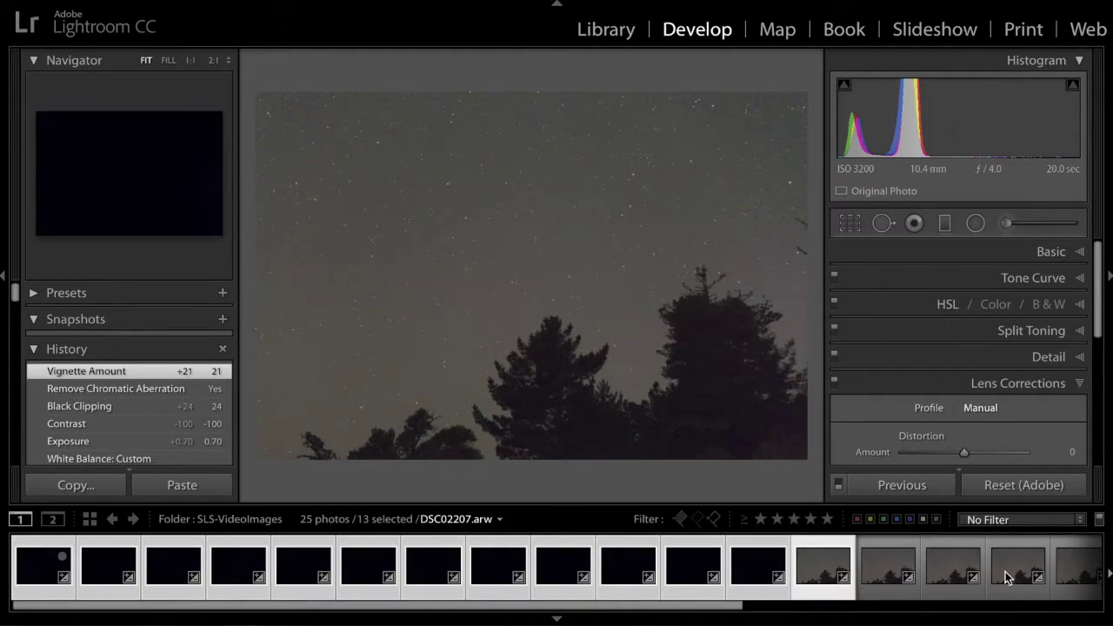
pyautogui.click(900, 489)
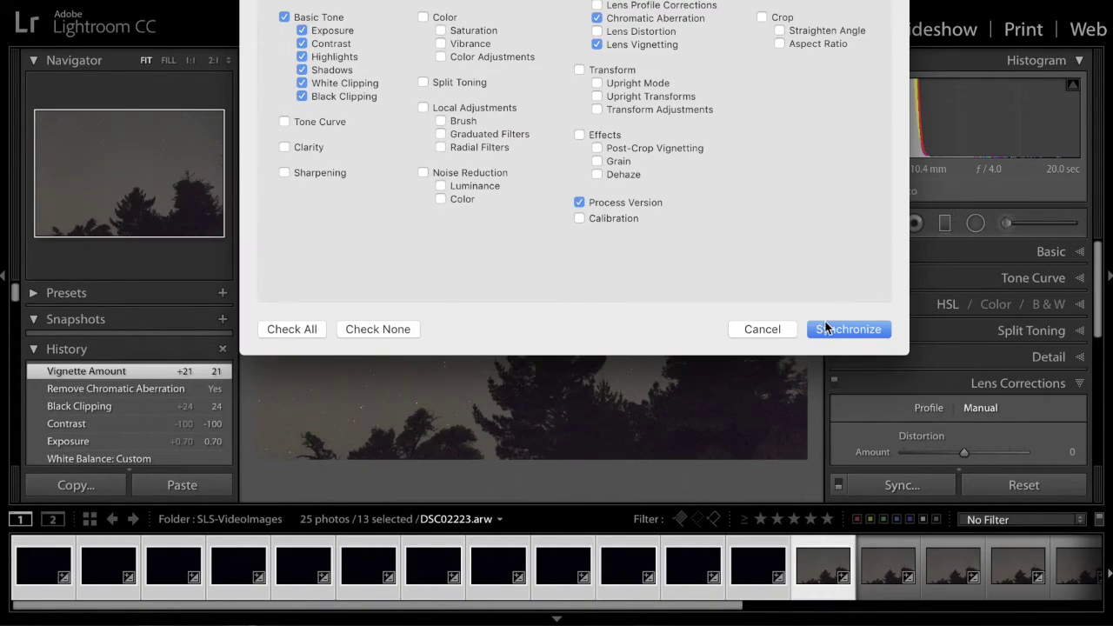
pyautogui.click(841, 331)
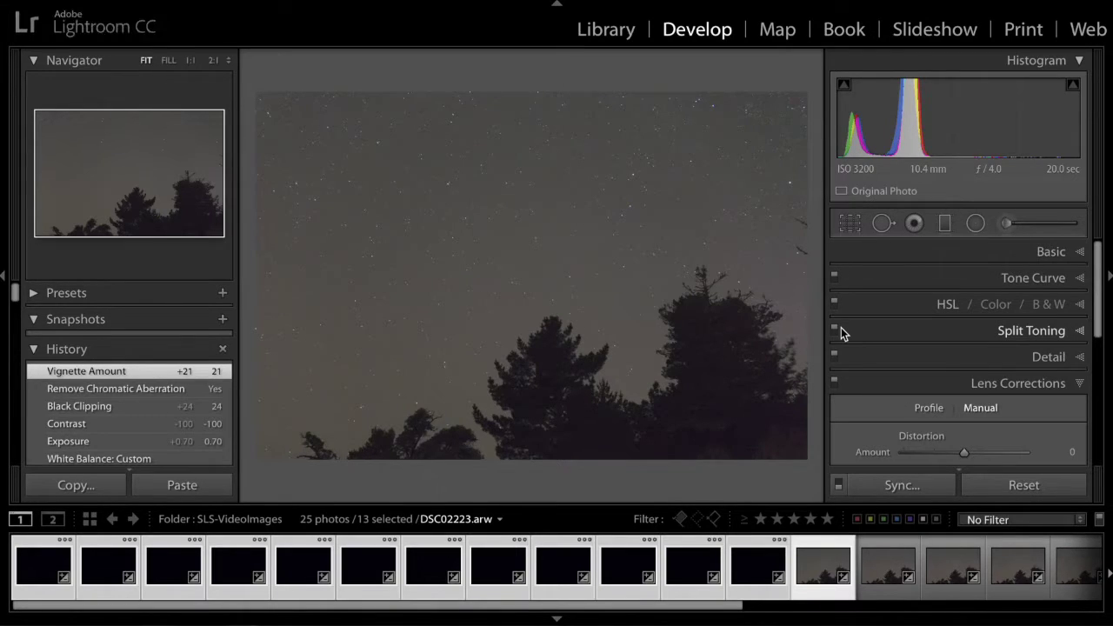
# Go through the star exposures one by one from DSC02223.arw onward to check the synchronized edits
pyautogui.click(823, 553)
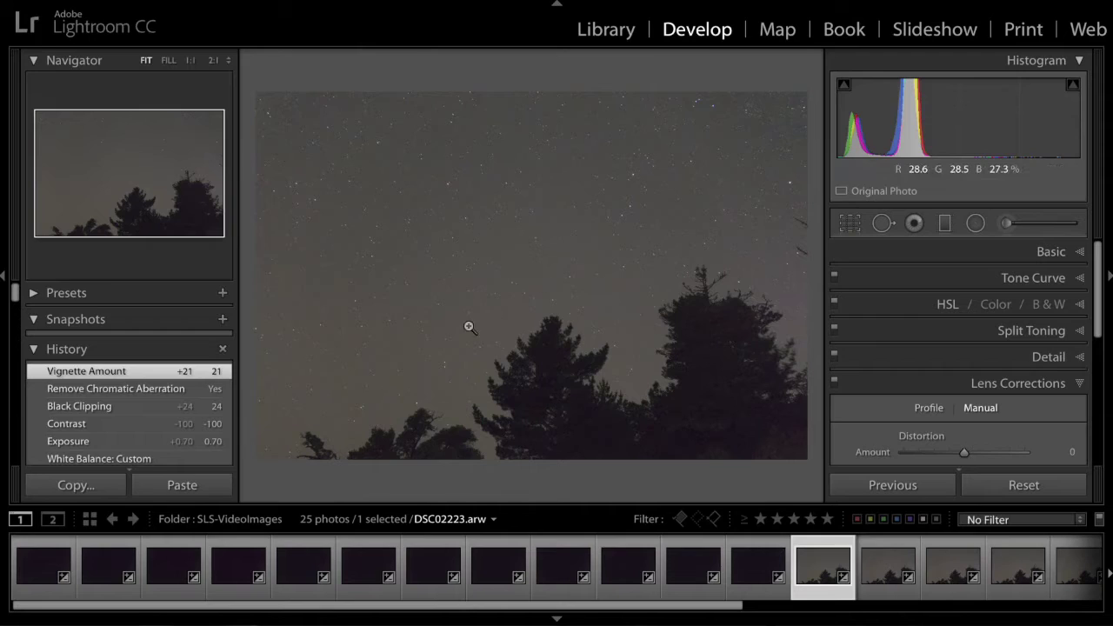
pyautogui.press('Right')
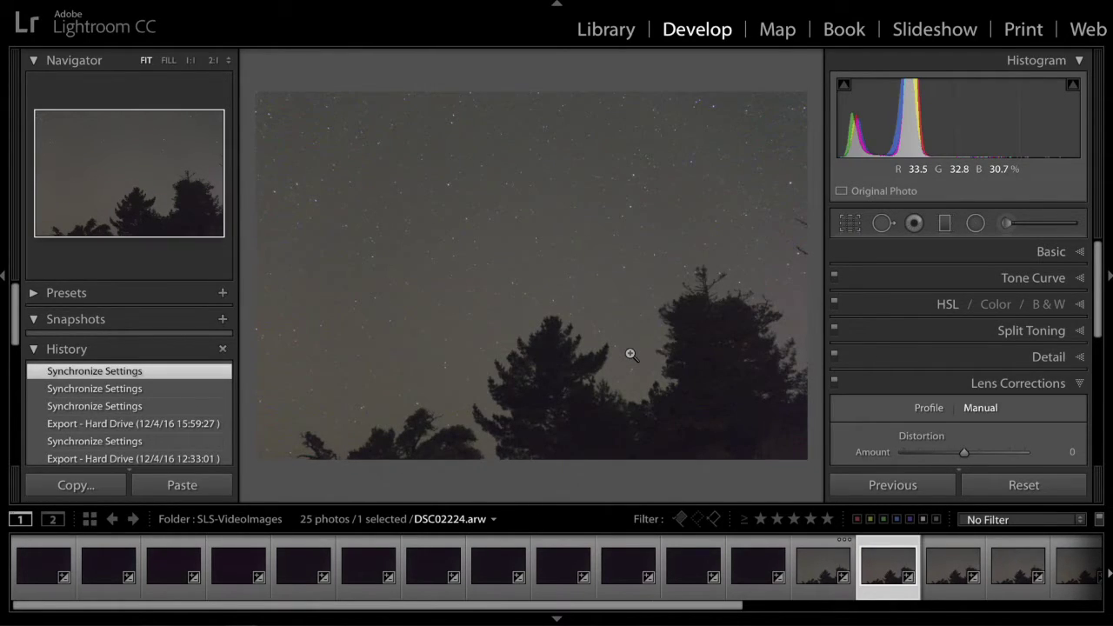
pyautogui.press('Right')
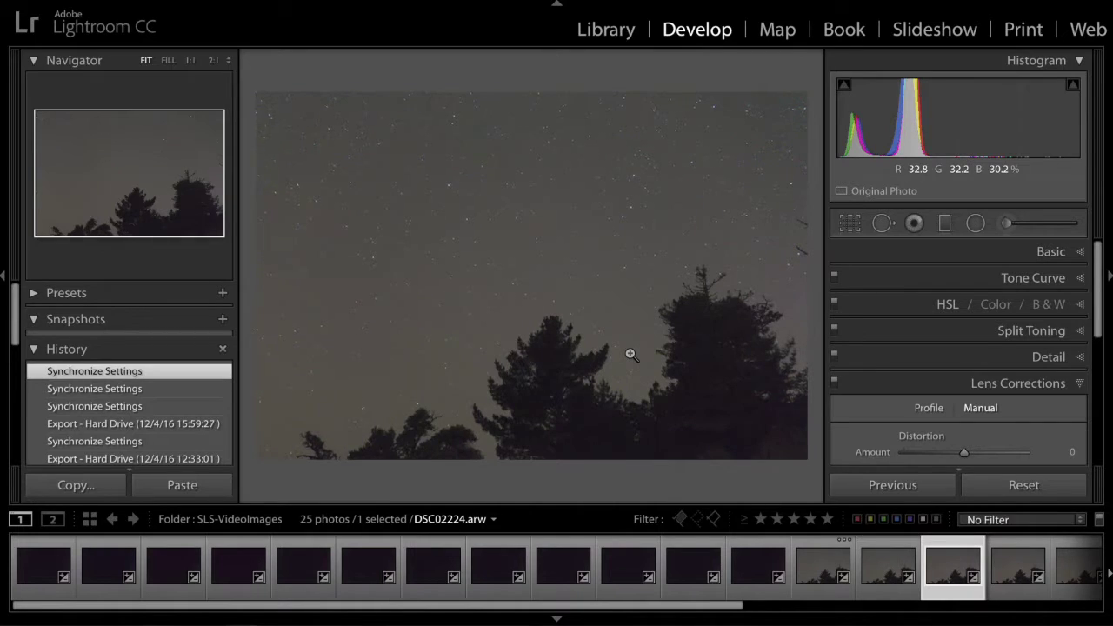
pyautogui.press('Right')
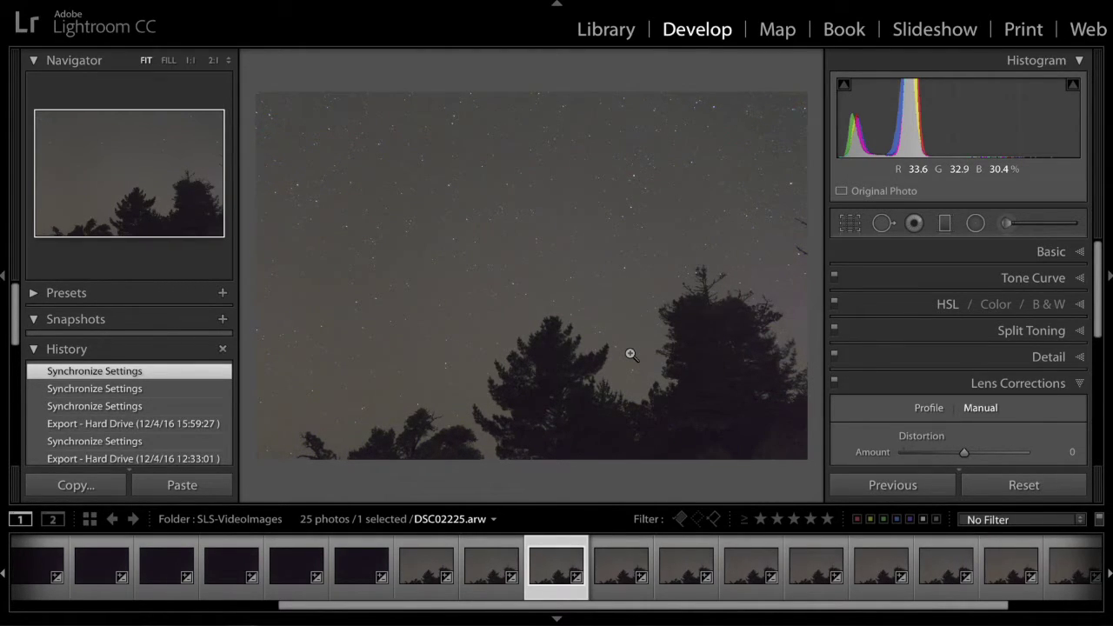
pyautogui.press('Right')
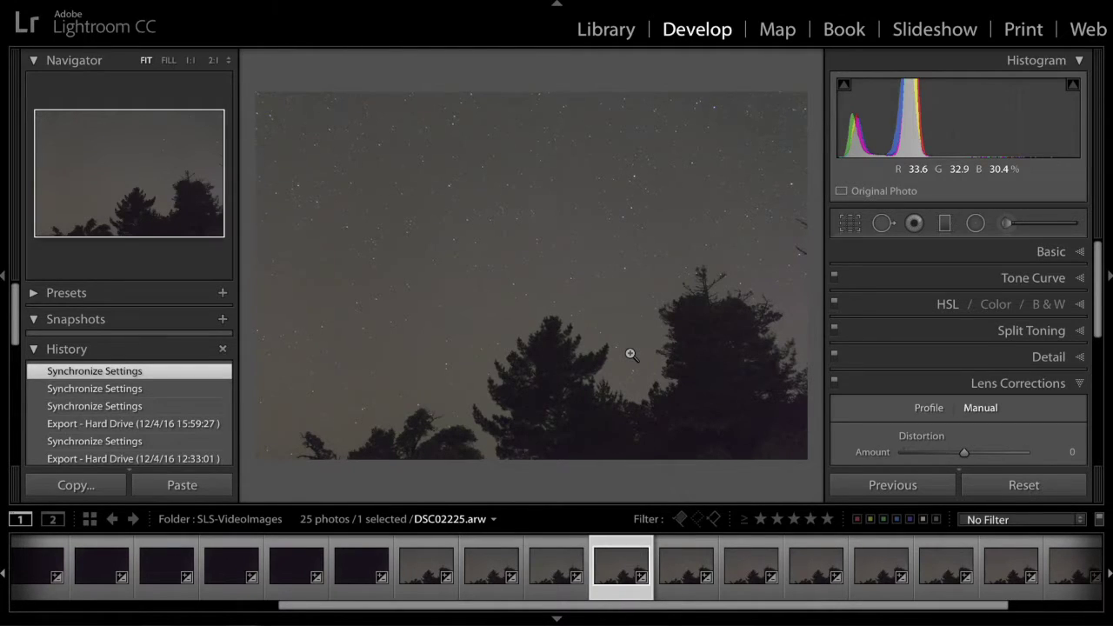
pyautogui.press('Right')
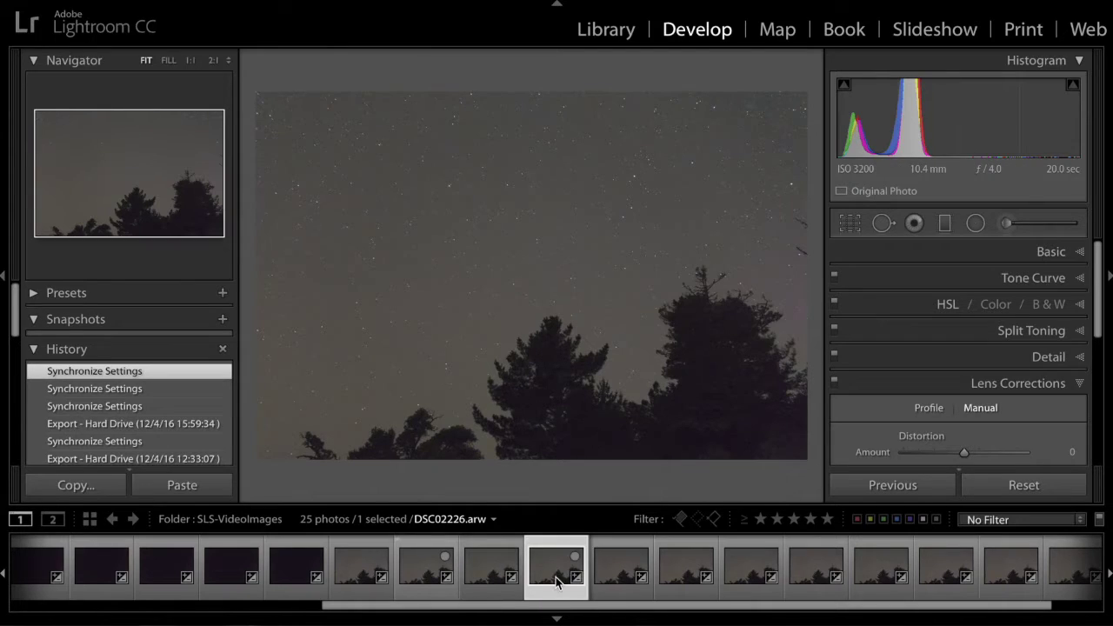
# Select all the photos in the filmstrip and set up their export with the SLS user preset
pyautogui.hotkey('ctrl', 'a')
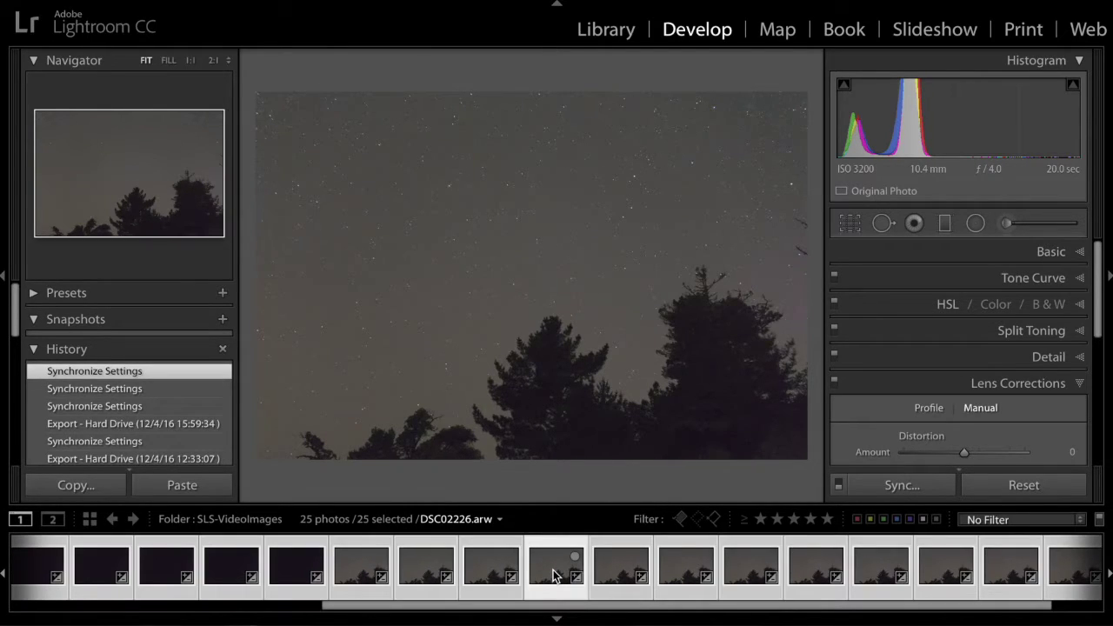
pyautogui.rightClick(554, 576)
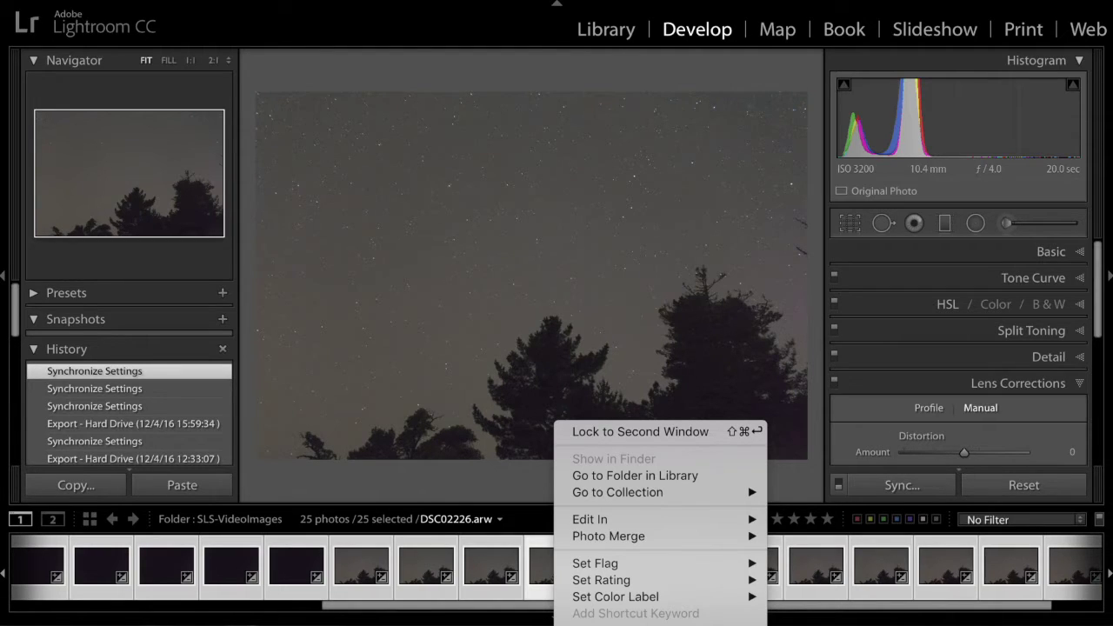
pyautogui.click(661, 623)
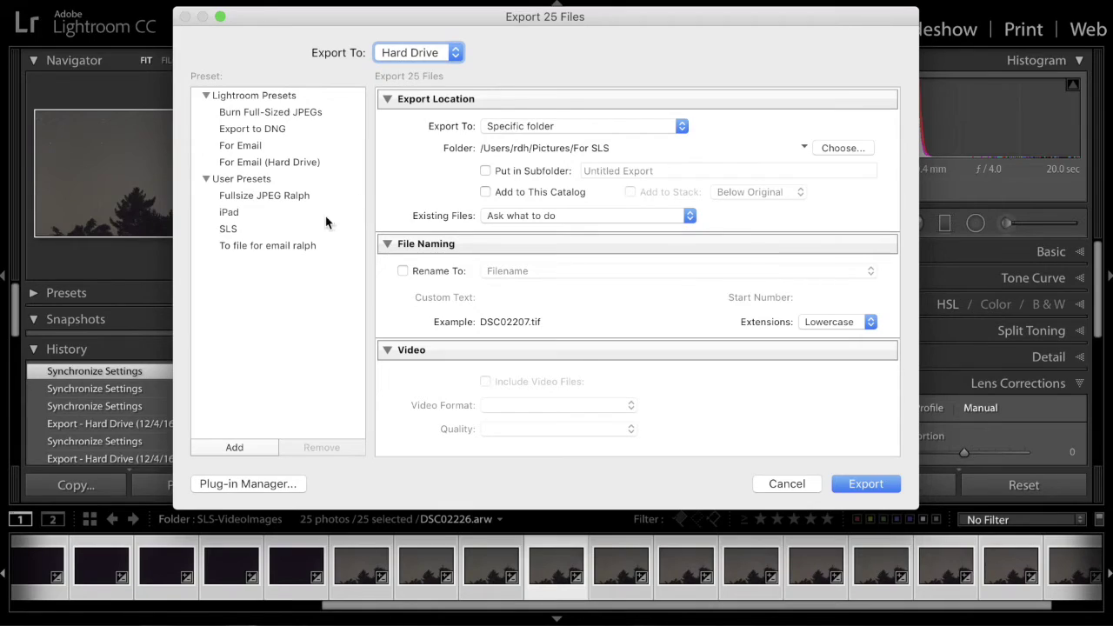
pyautogui.click(230, 231)
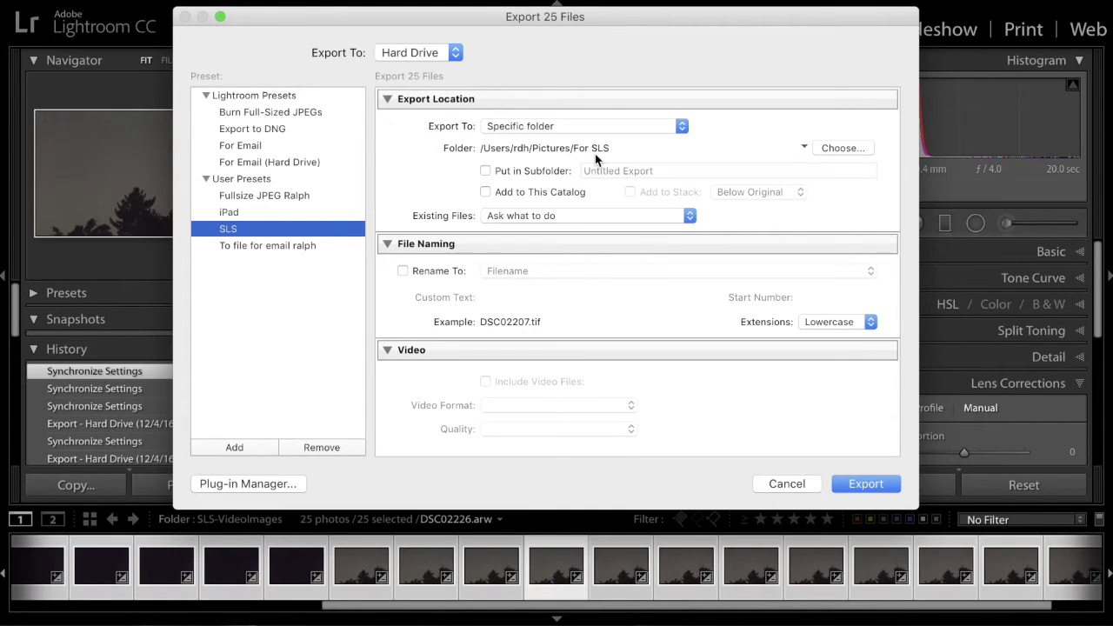
# Review the export's TIFF file settings, keeping compression at None and bit depth at 16 bits/component
pyautogui.scroll(-3, 595, 159)
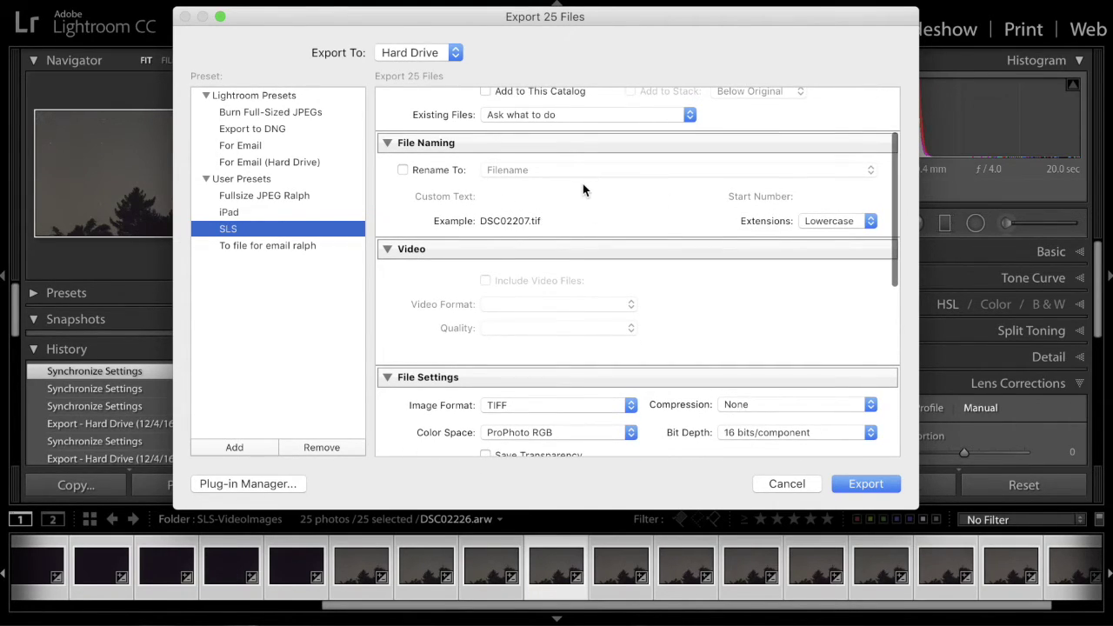
pyautogui.scroll(-7, 583, 190)
pyautogui.scroll(-1, 567, 217)
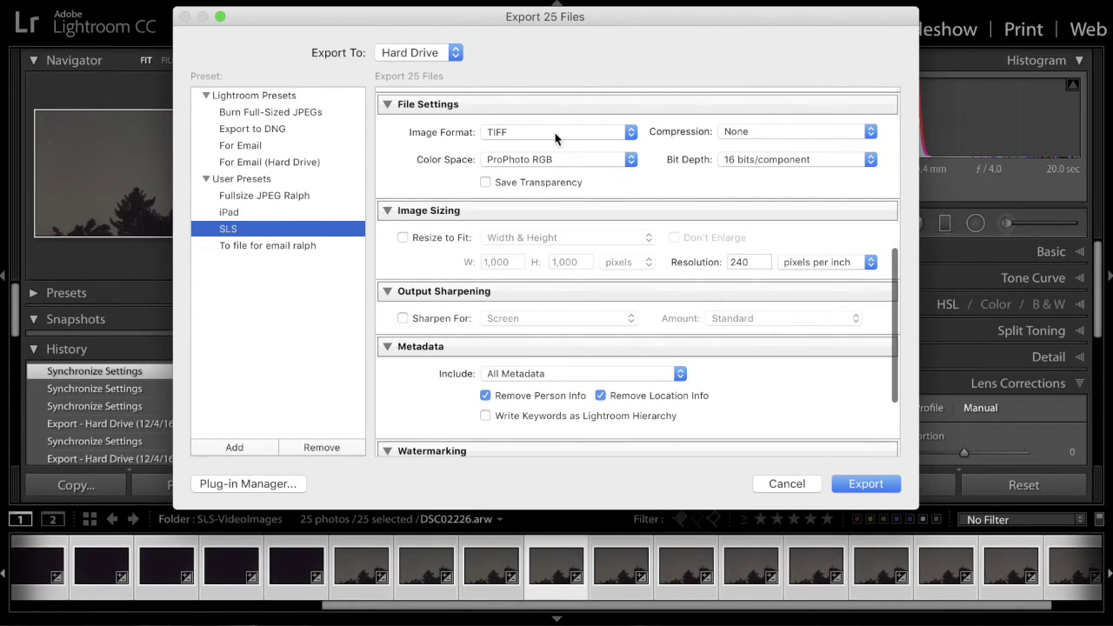
pyautogui.click(778, 132)
pyautogui.click(773, 132)
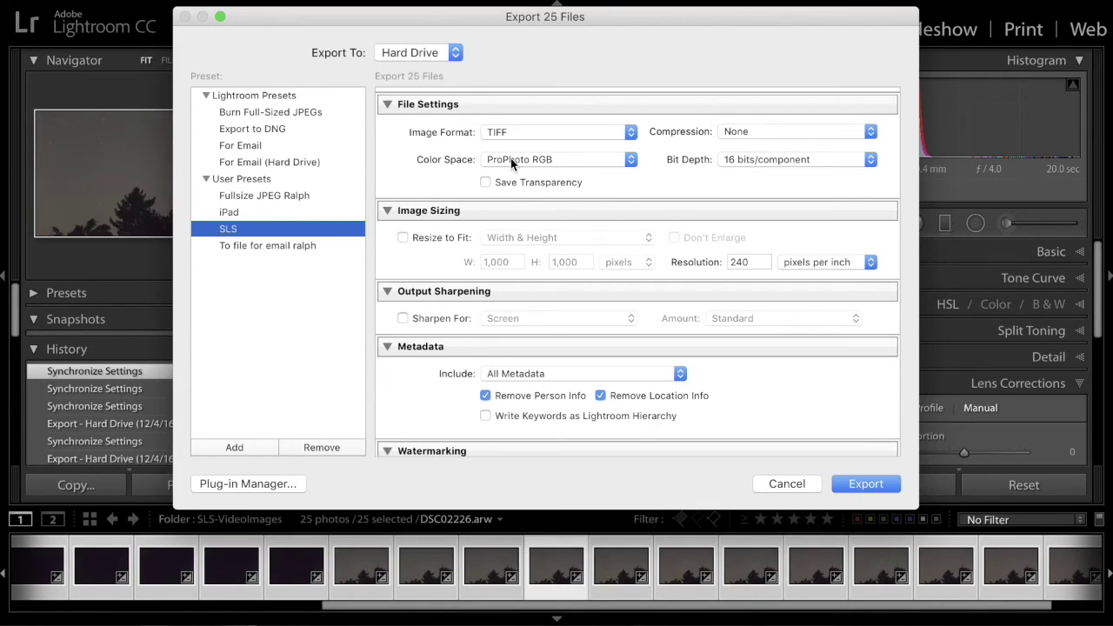
pyautogui.click(771, 161)
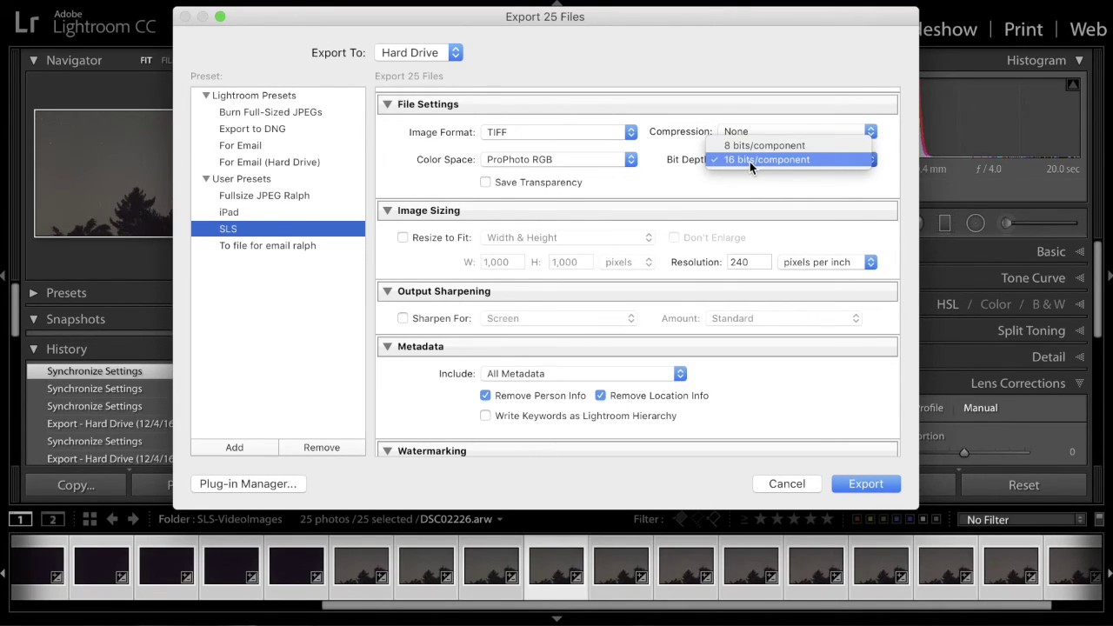
pyautogui.click(750, 162)
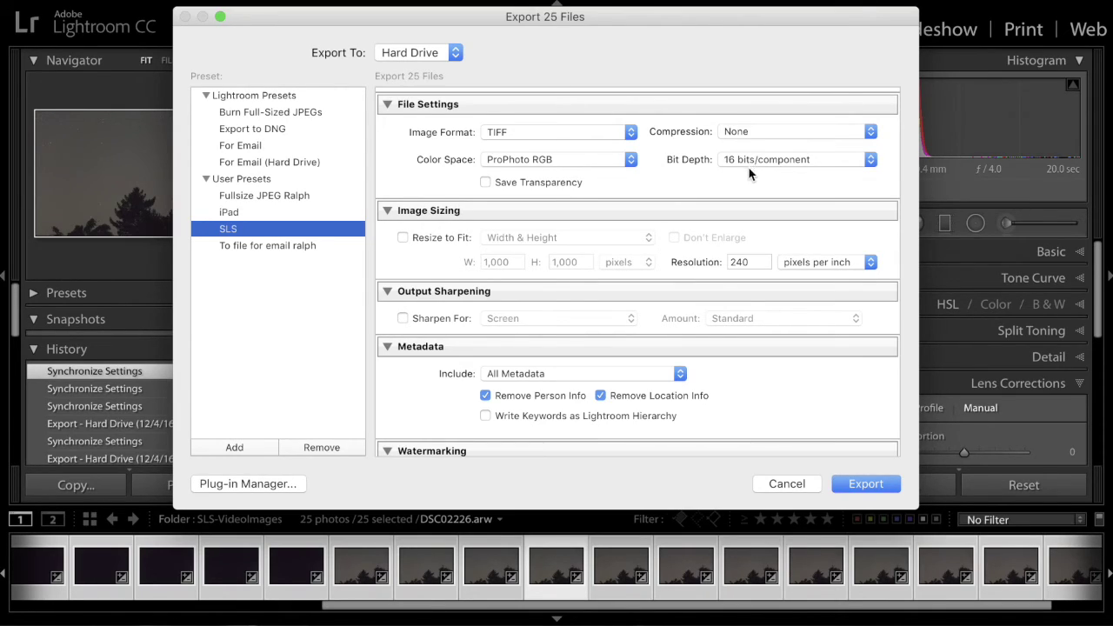
# Switch the removal of person info and location info off and back on in the export metadata settings
pyautogui.scroll(-5, 749, 168)
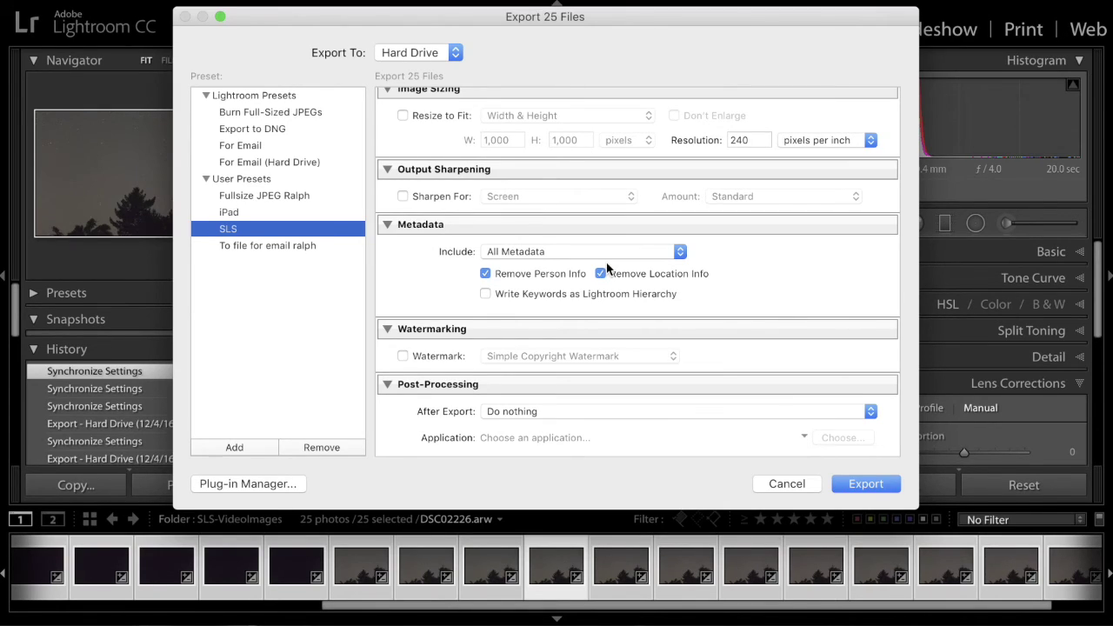
pyautogui.click(485, 273)
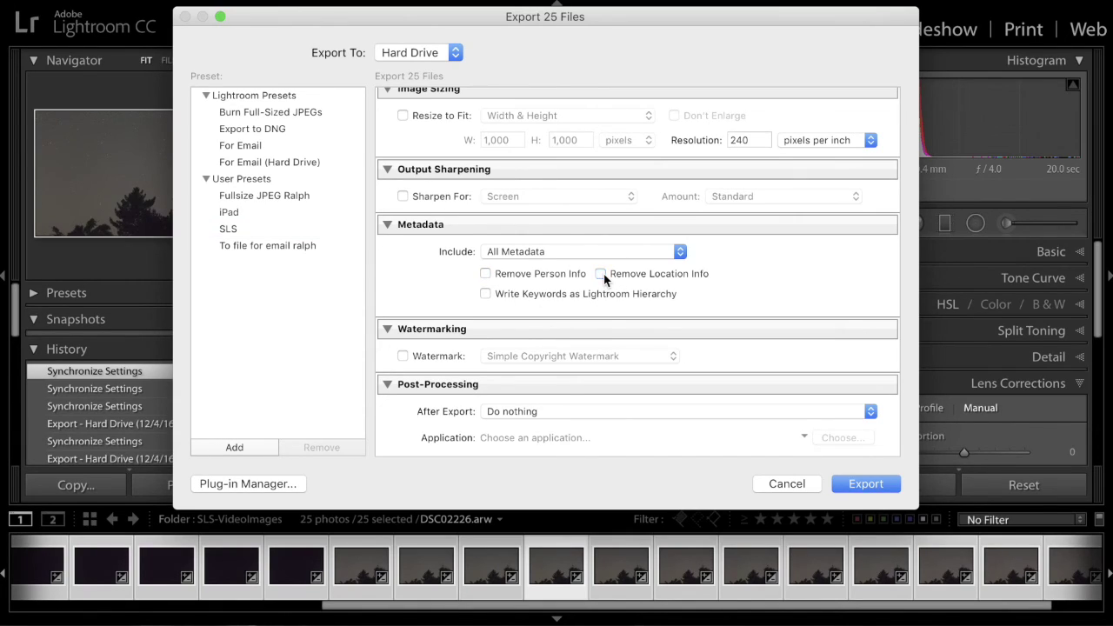
pyautogui.click(484, 273)
pyautogui.click(599, 274)
# Export the selected photos to the For SLS folder, overwriting the existing files
pyautogui.click(874, 489)
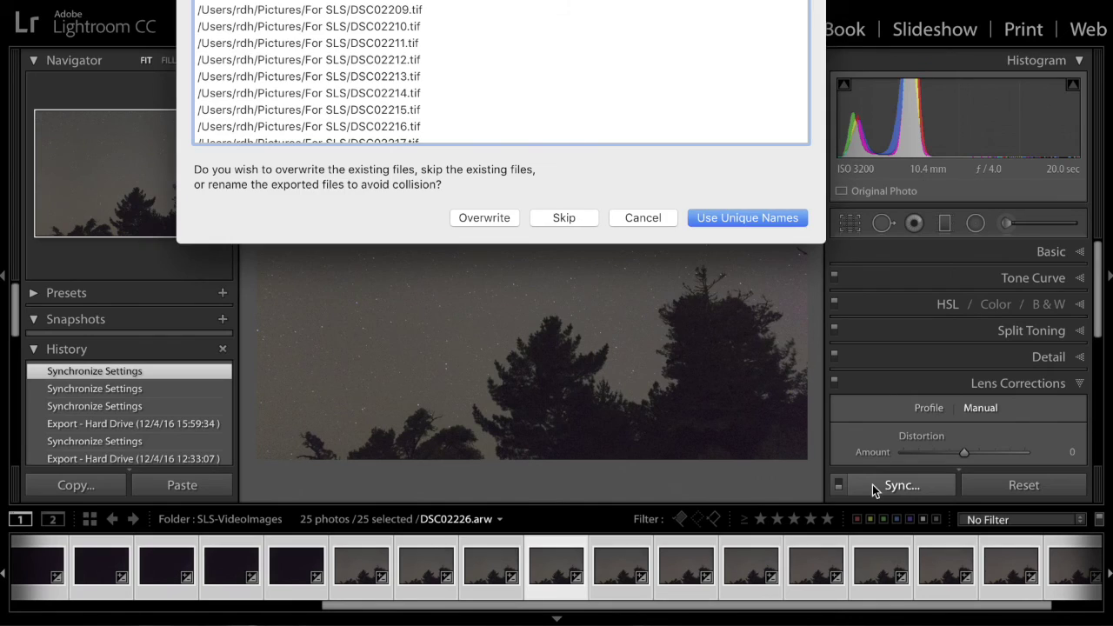
pyautogui.click(486, 219)
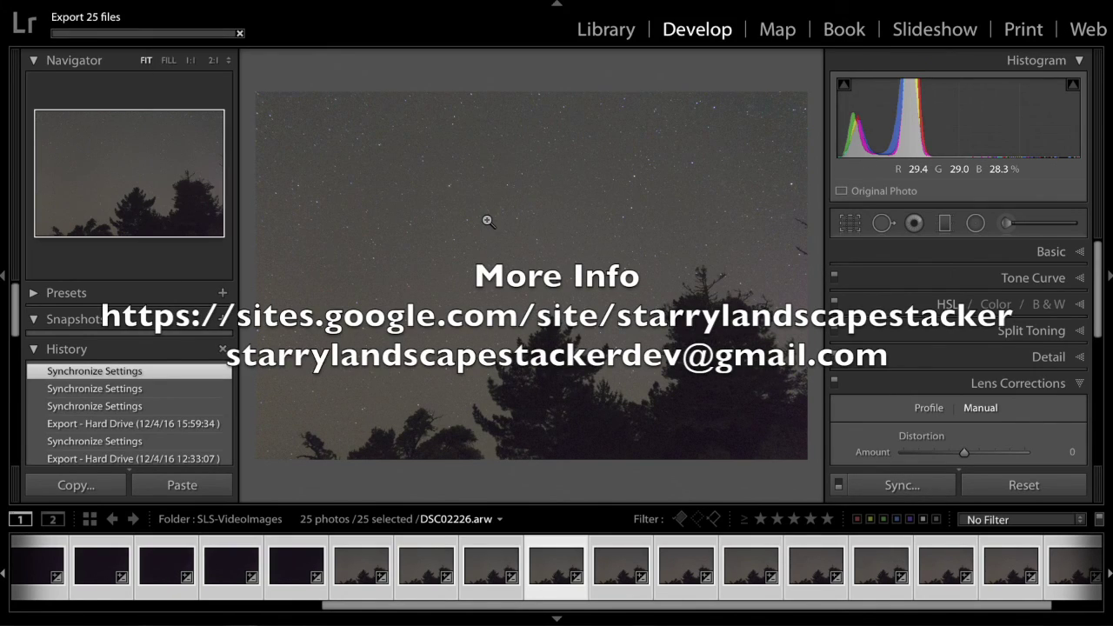